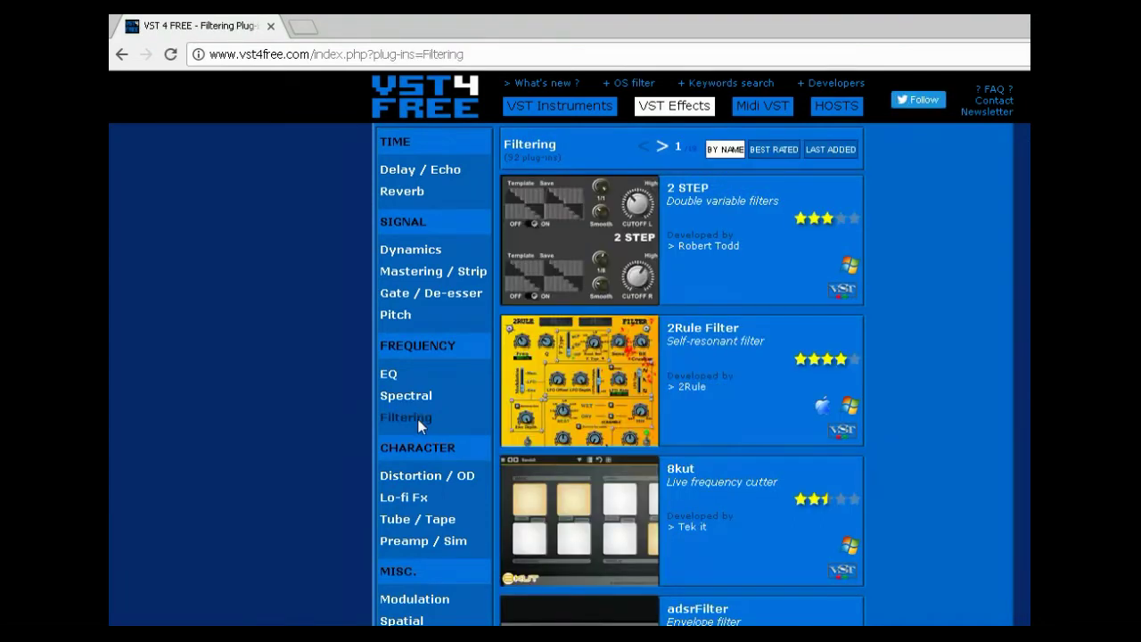
Download the Win 32 VST version of DJM Filter from the Filtering plug-ins and copy DJMFilter.dll into VirtualDJ's Plugins\SoundEffect folder.
scroll(570, 348, "down", 5)
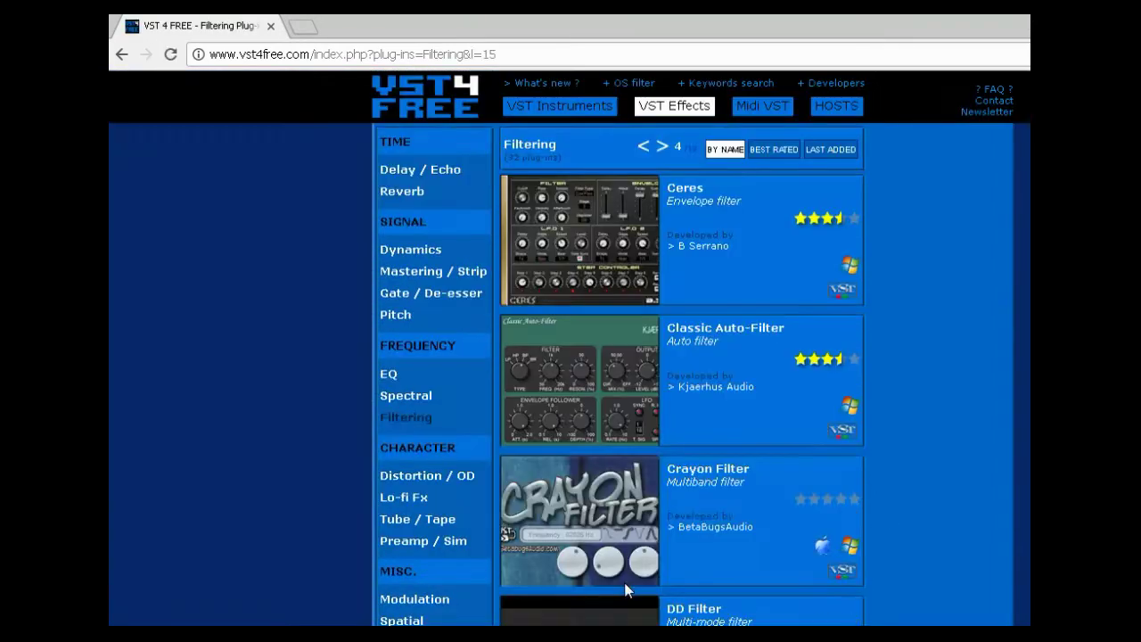
scroll(570, 348, "down", 5)
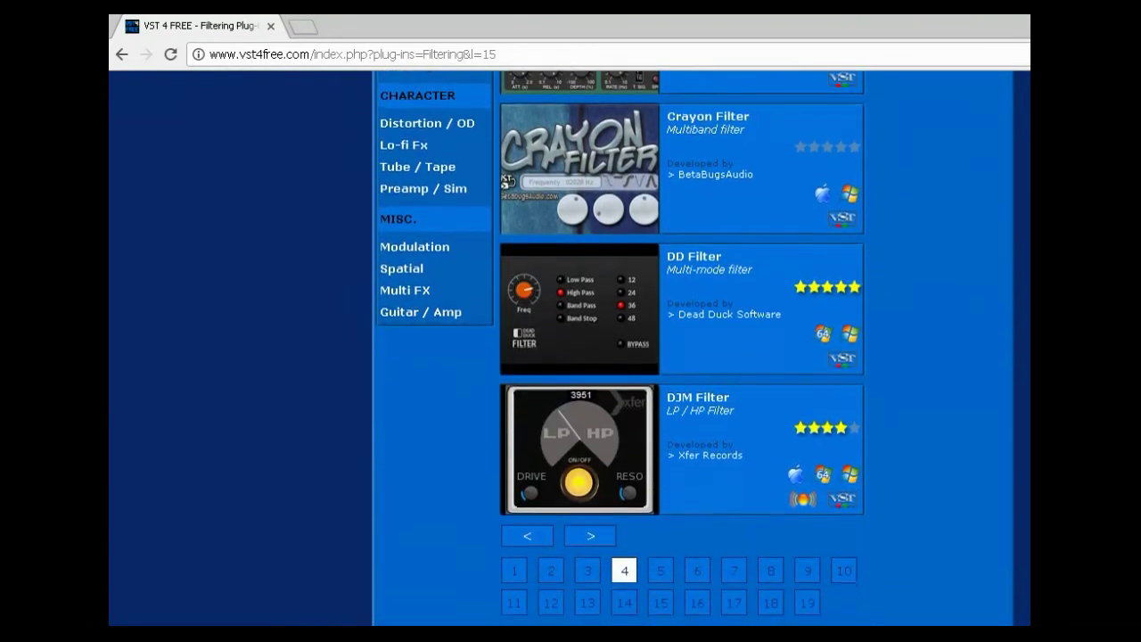
left_click(627, 442)
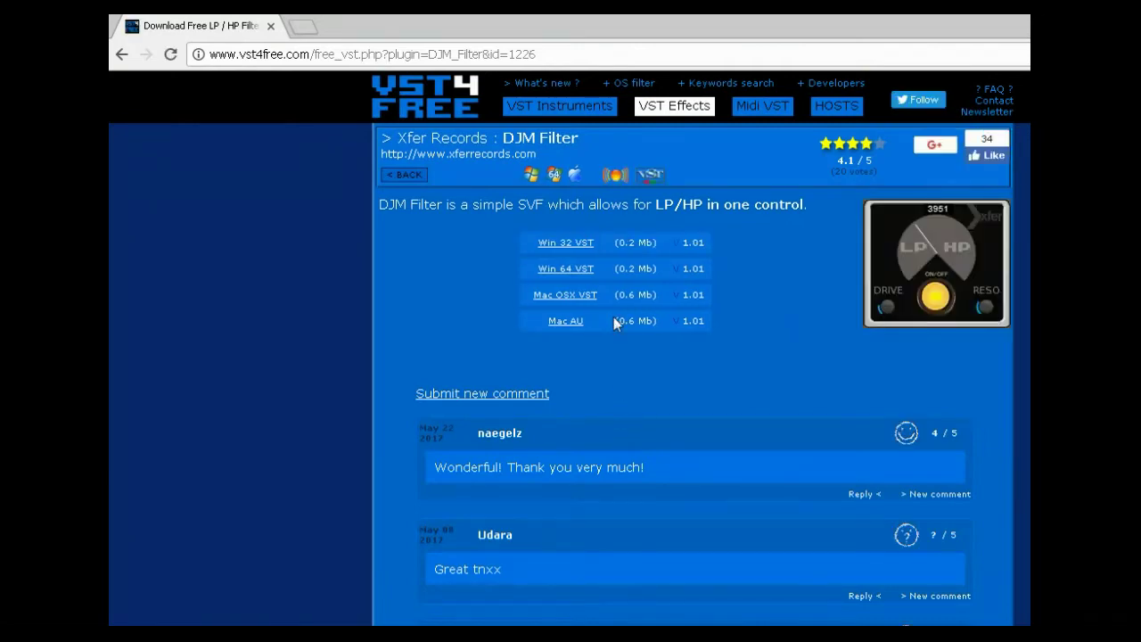
left_click(582, 242)
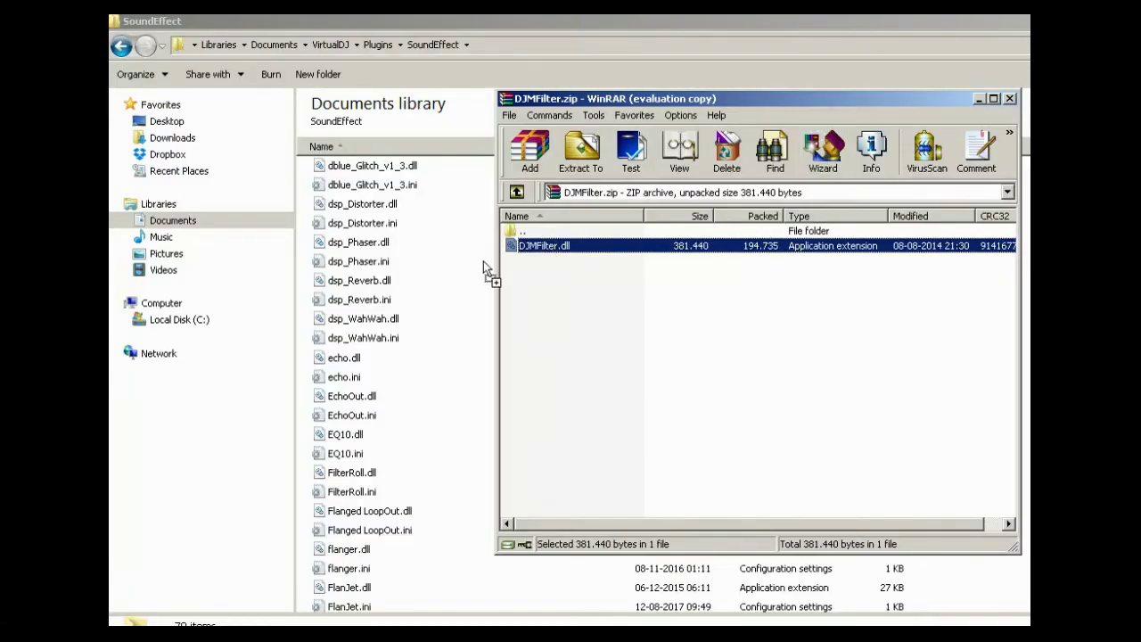
left_click_drag(451, 284, 450, 283)
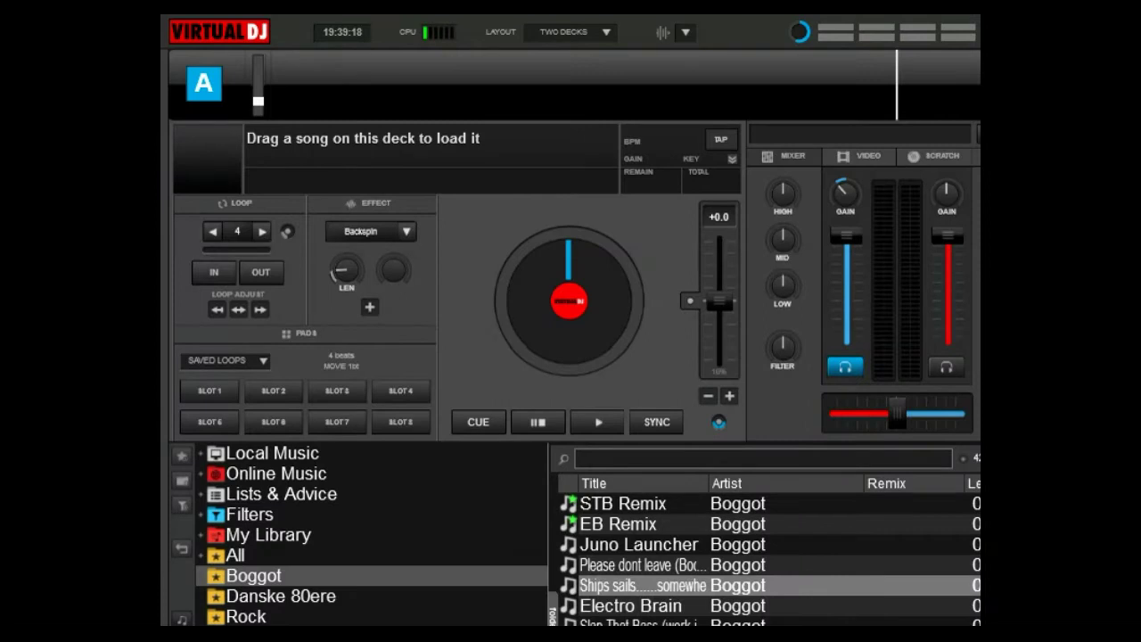
In VirtualDJ, play "Ships sails......somewhere" on deck A and choose DJMFilter as the deck's effect.
left_click_drag(624, 585, 552, 321)
left_click(593, 421)
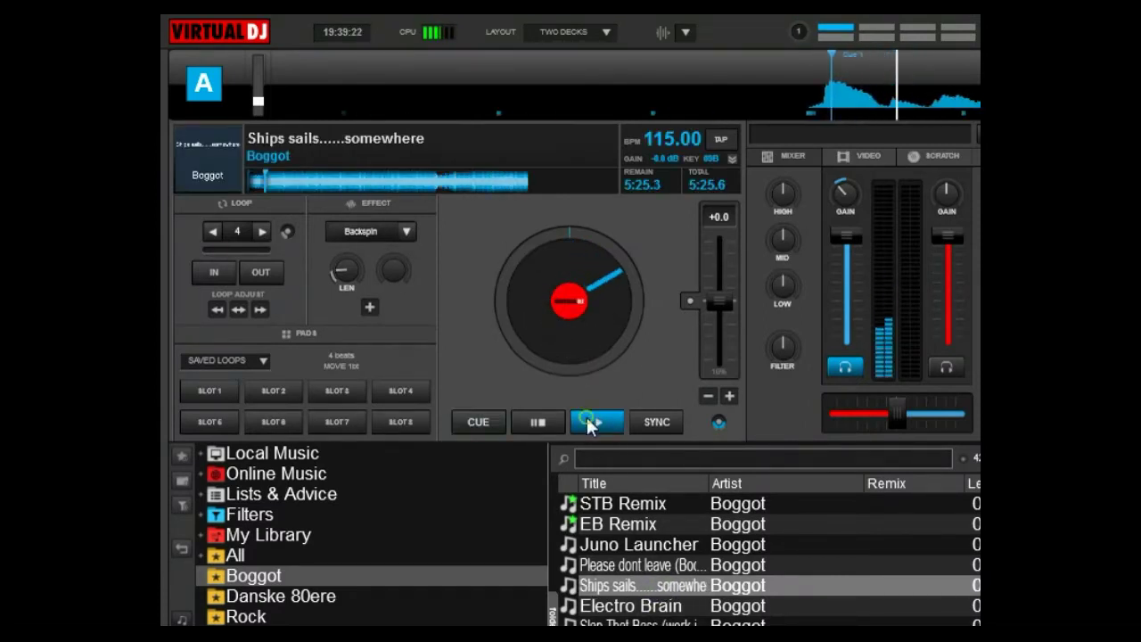
left_click(407, 232)
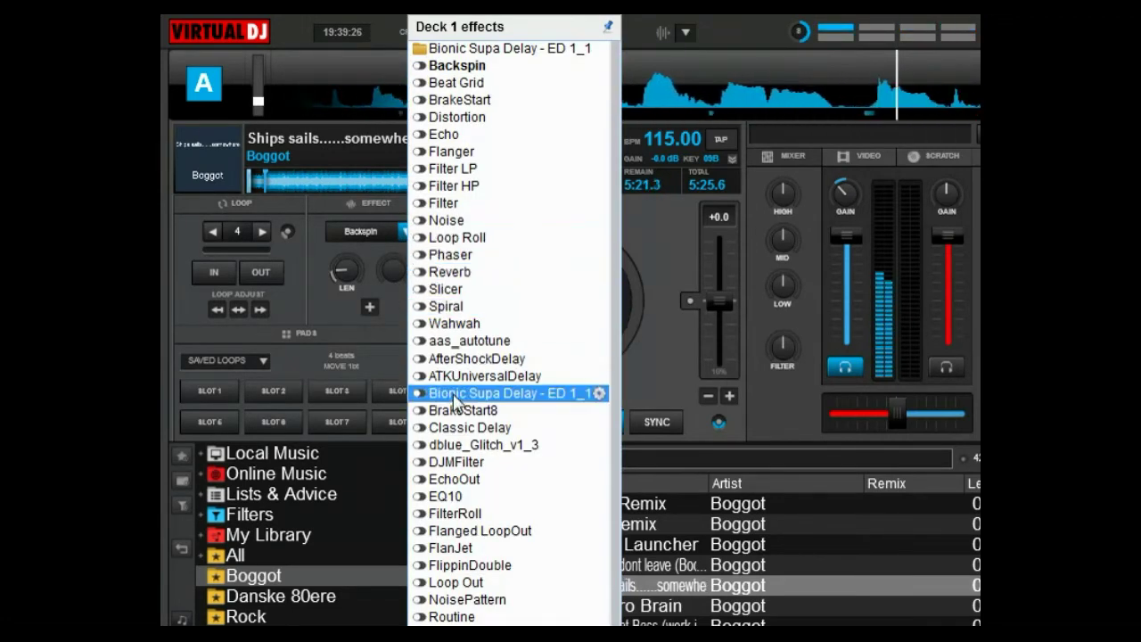
left_click(450, 461)
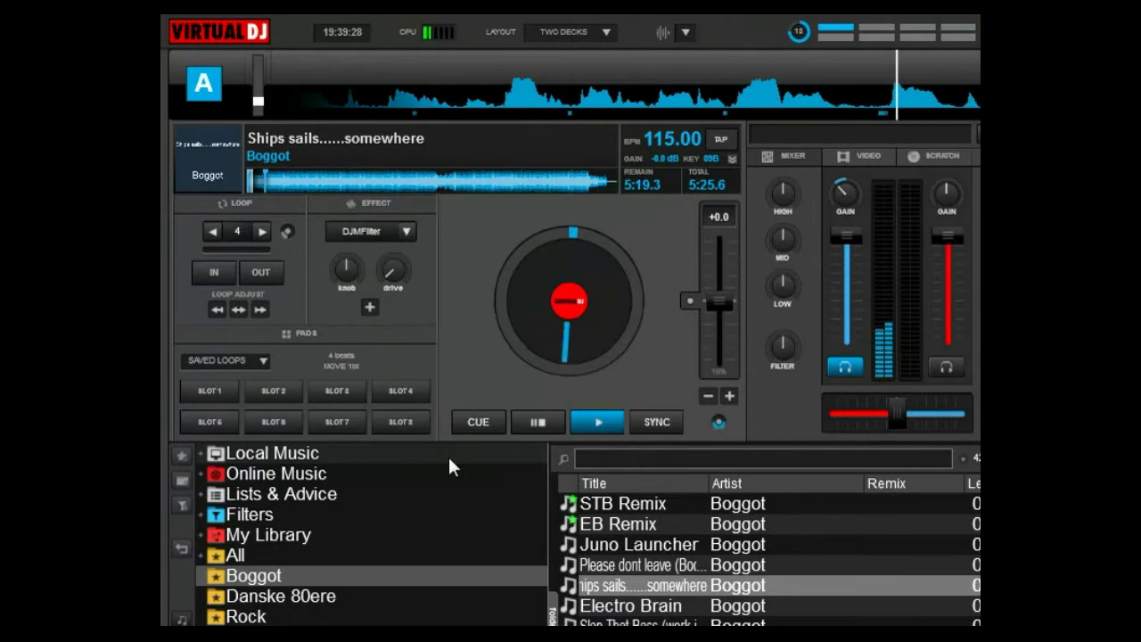
Activate DJMFilter on deck A, sweep its first knob down to about 260, and deactivate the effect.
left_click(344, 230)
mouse_move(344, 269)
left_click_drag(344, 268, 328, 332)
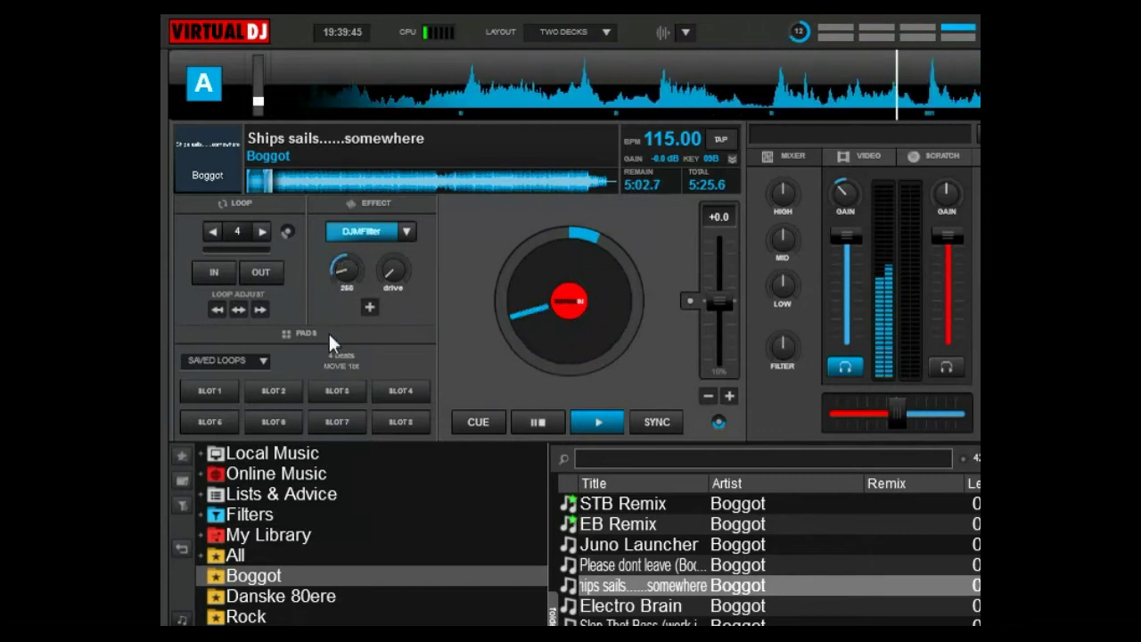
left_click(370, 235)
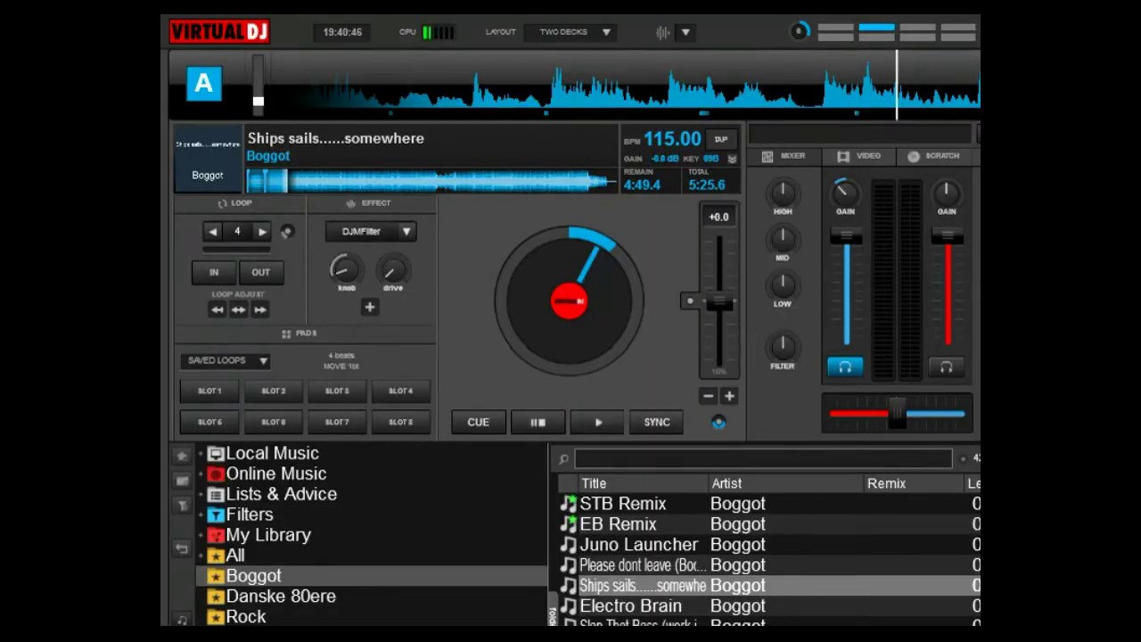
Show the empty custom buttons and assign the action effect "DJMFilter" slider 1 to deck A's custom knob.
left_click(605, 33)
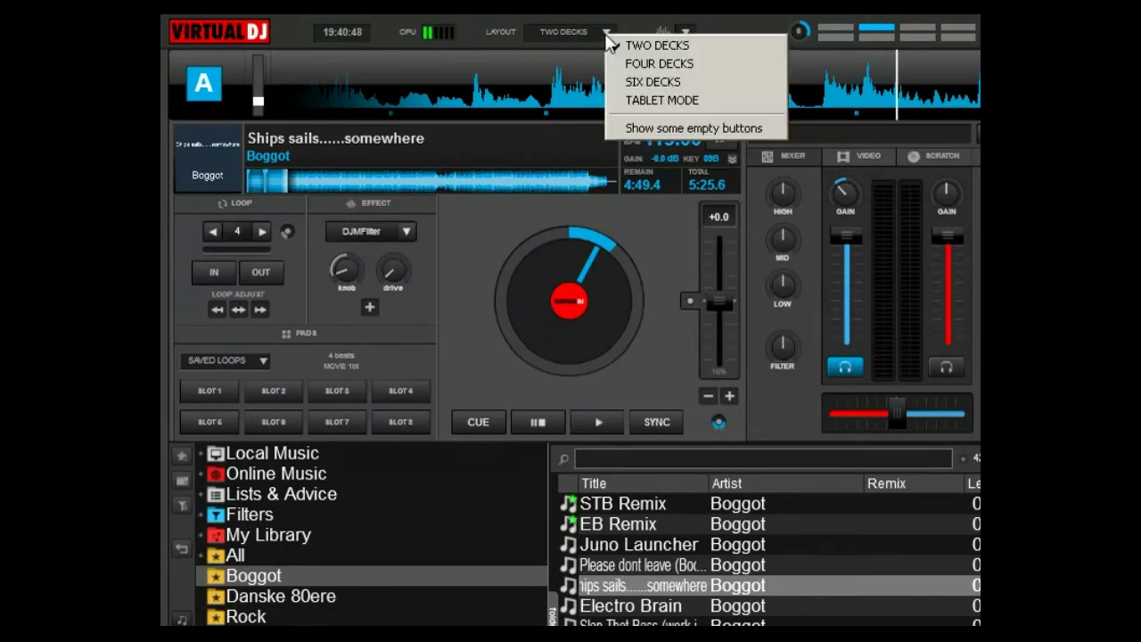
left_click(624, 130)
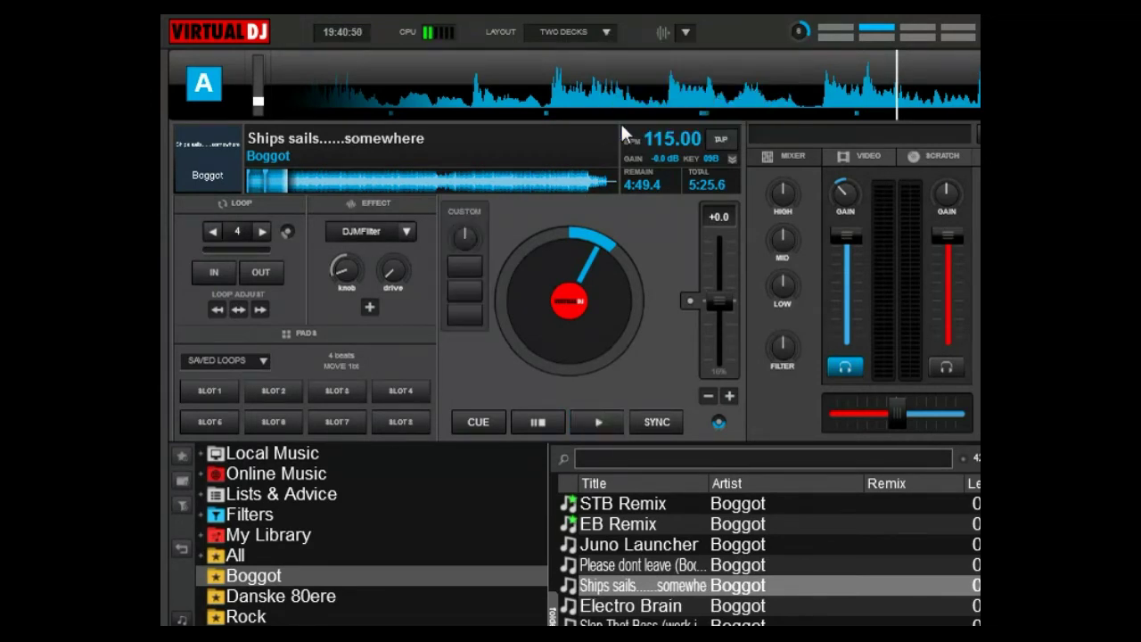
left_click(467, 237)
left_click_drag(743, 287, 421, 200)
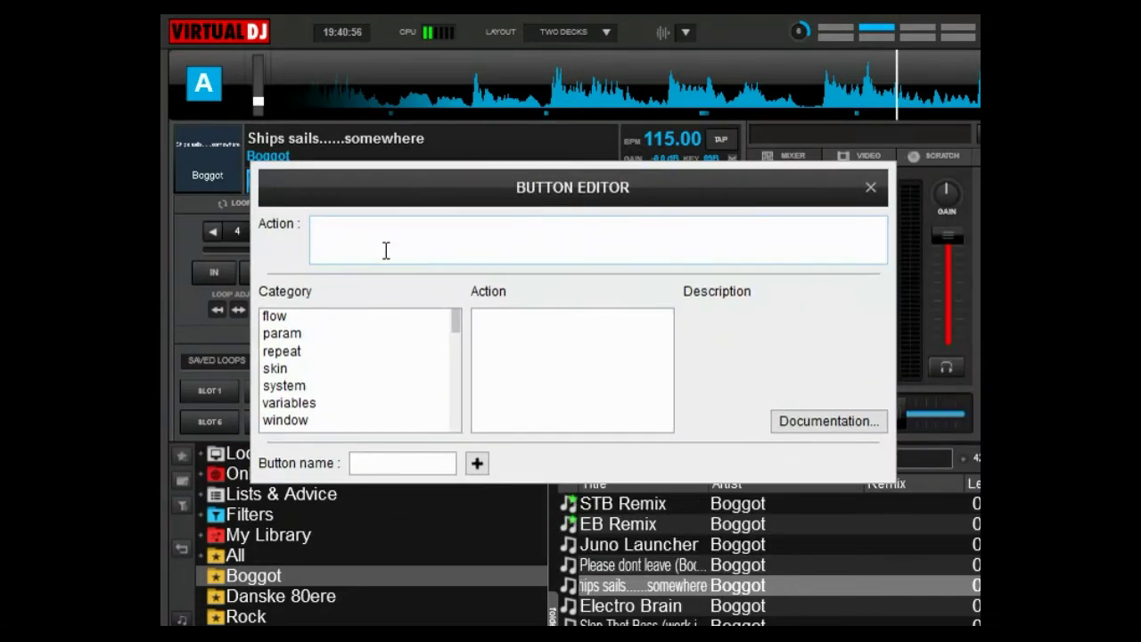
left_click(386, 250)
type("effect \"DJMFilter\" slider 1")
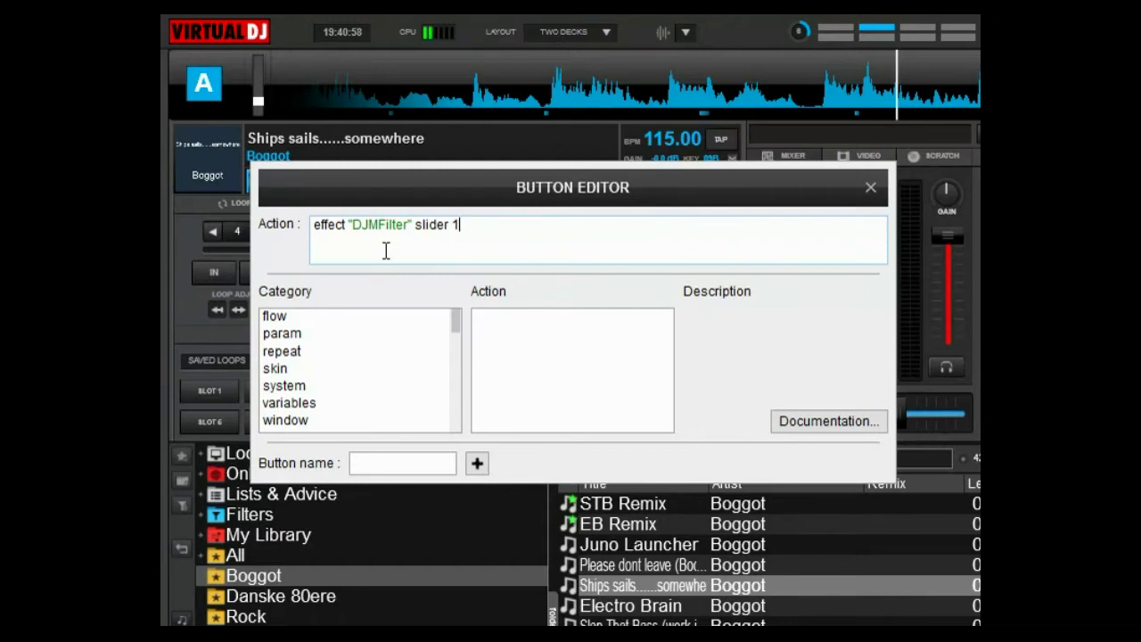
left_click(870, 188)
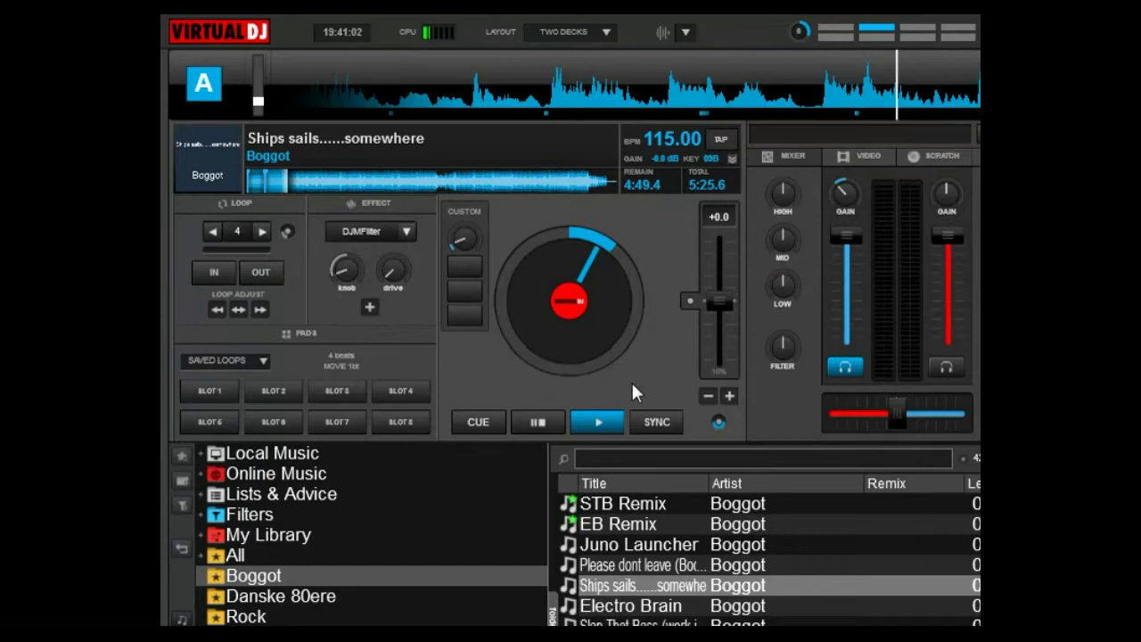
Play the track with DJMFilter active and turn the custom knob to test its control of the filter.
left_click(599, 421)
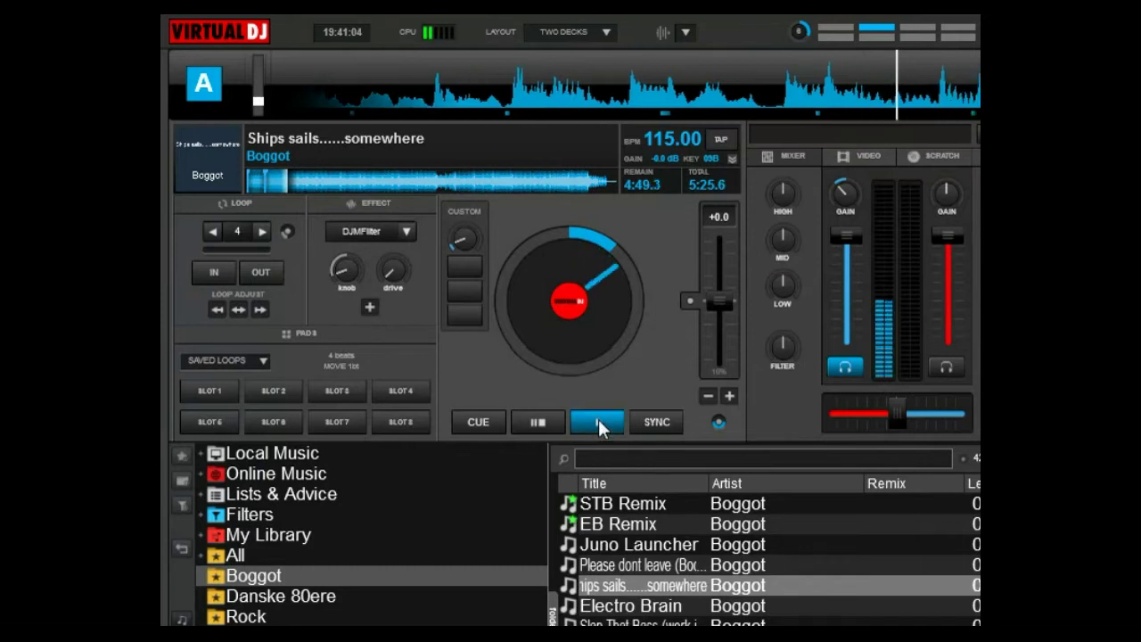
left_click(367, 232)
mouse_move(463, 215)
left_mouse_down()
mouse_move(459, 76)
mouse_move(447, 211)
left_mouse_up()
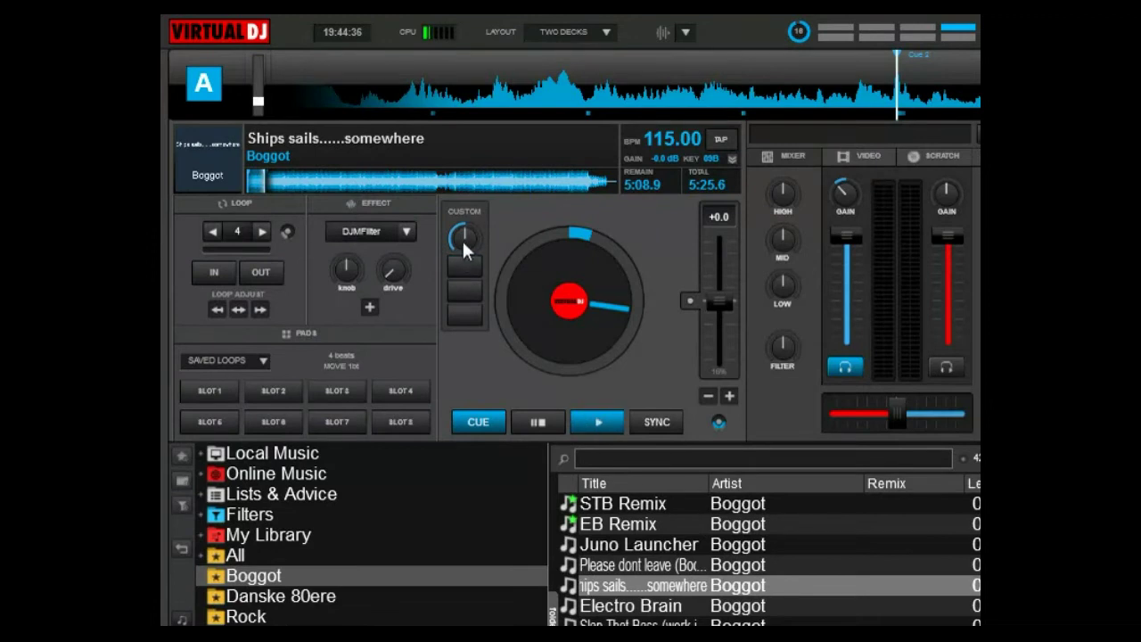
Replace the custom knob's action with a param_greater 52% / param_smaller 48% script driving effect_slider "DJMFilter" 1 and setting effect_active on, otherwise off.
right_click(463, 237)
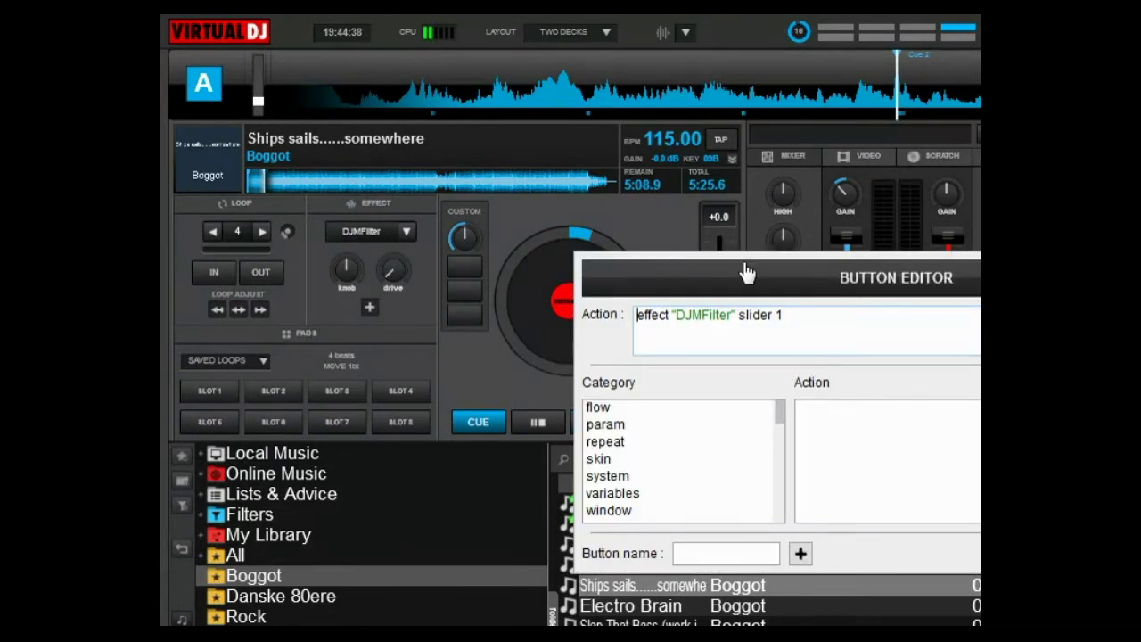
left_click_drag(747, 278, 469, 183)
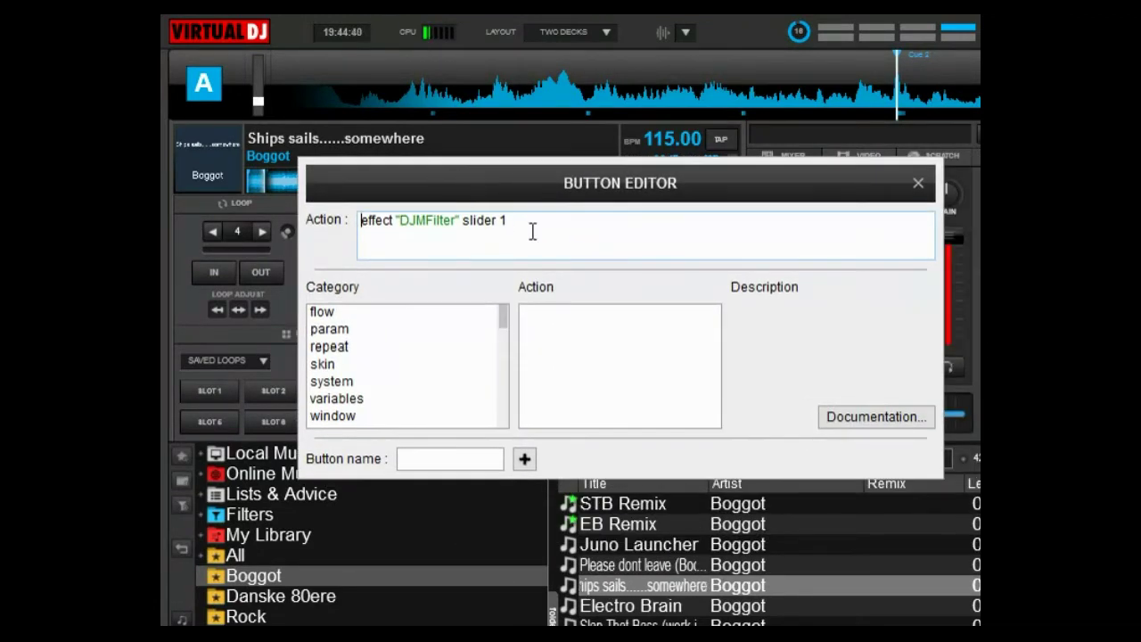
left_click_drag(532, 224, 357, 225)
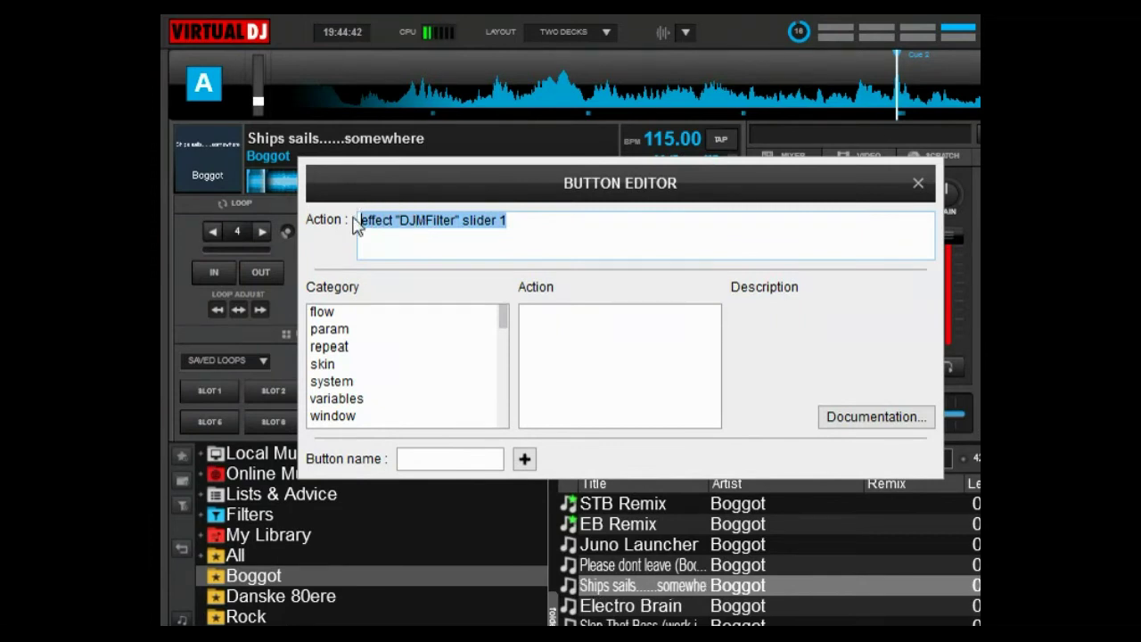
type("8% ? effect_slider \"DJMFilter\" 1 & effect_active \"DJMFilter\" on : effect_slider \"DJMFilter\" 1 & effect_active \"DJMFilter\" off")
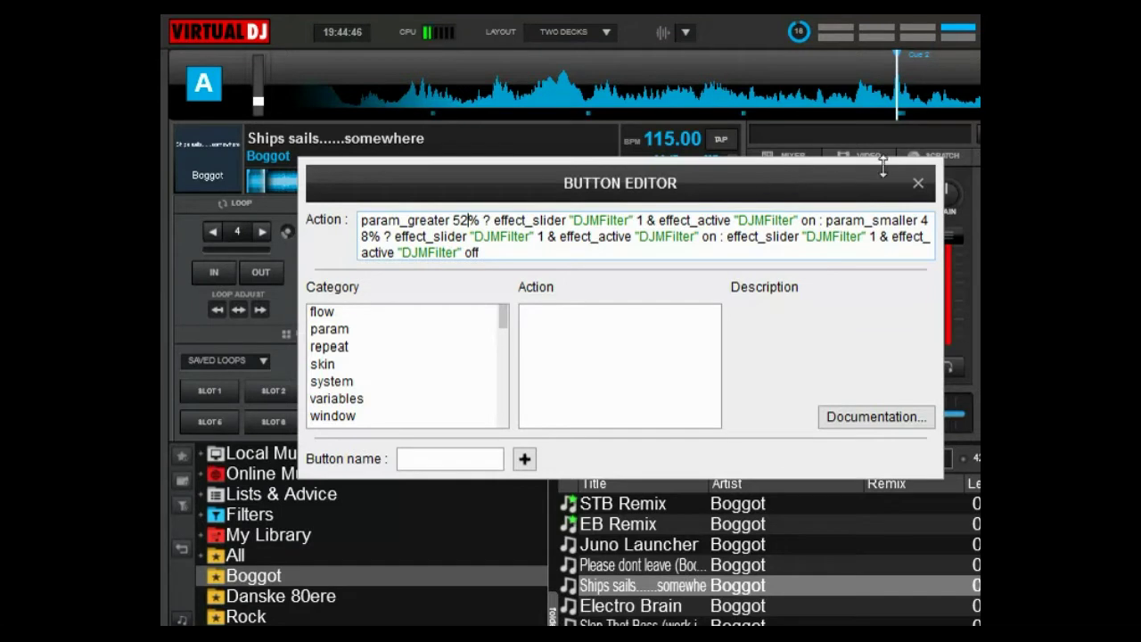
left_click(918, 184)
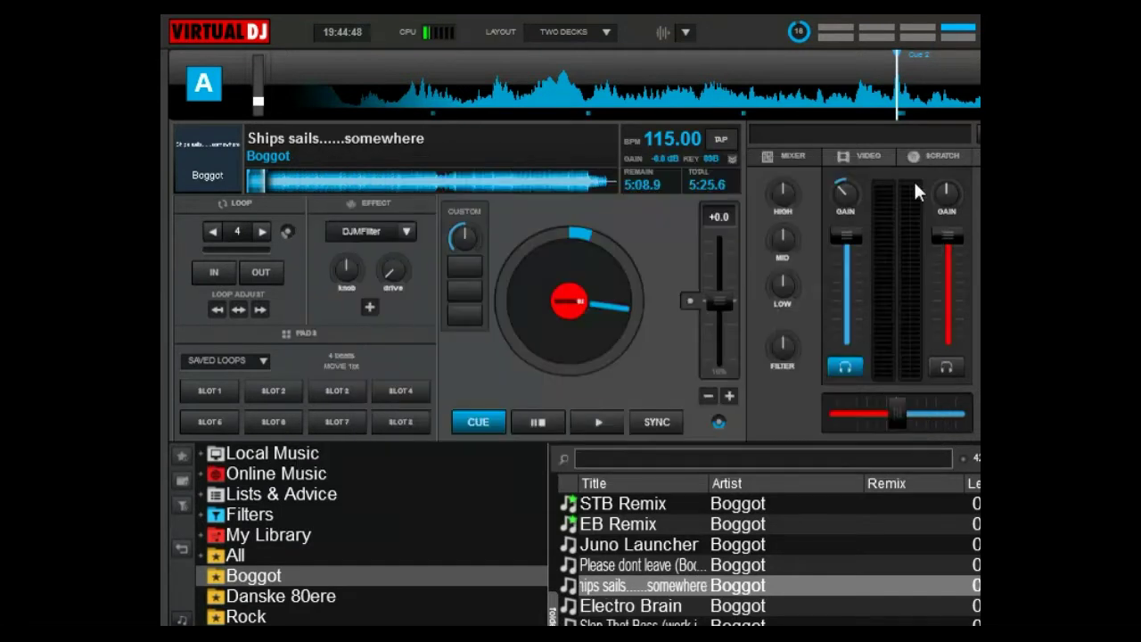
Play the track and test the new script by turning the custom knob to both sides and back to centre.
left_click(599, 420)
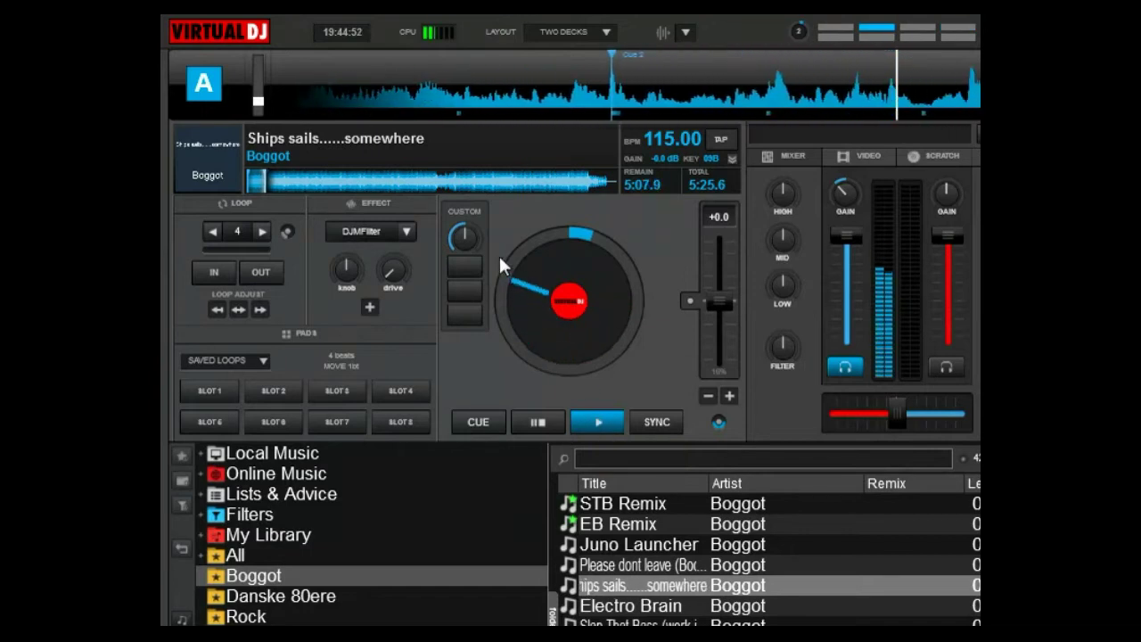
left_click(467, 239)
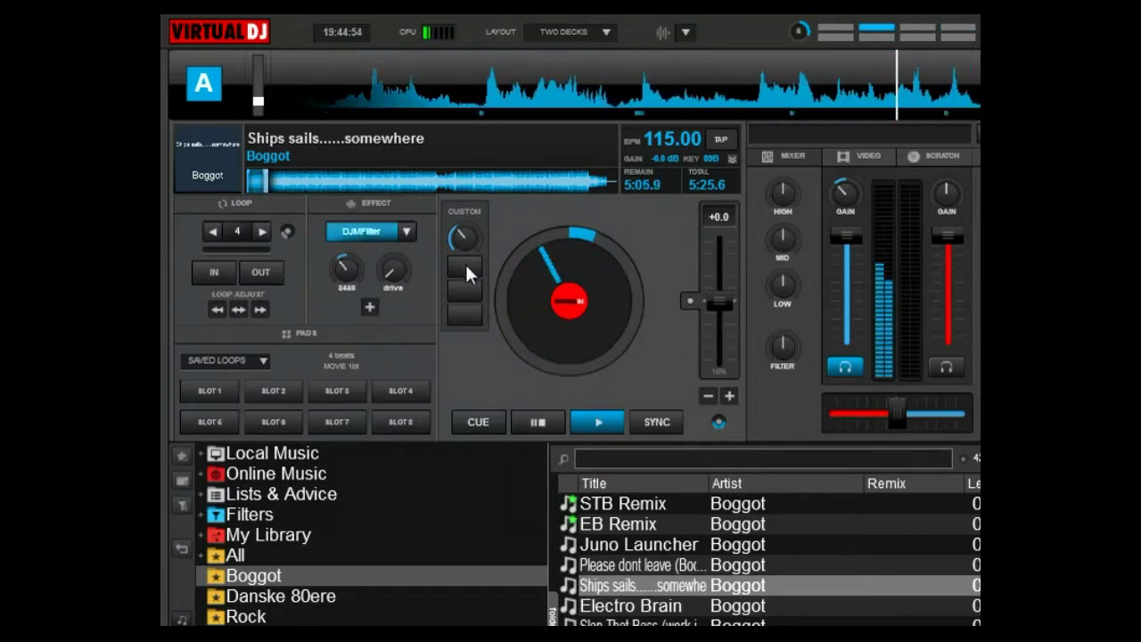
left_click_drag(461, 220, 470, 145)
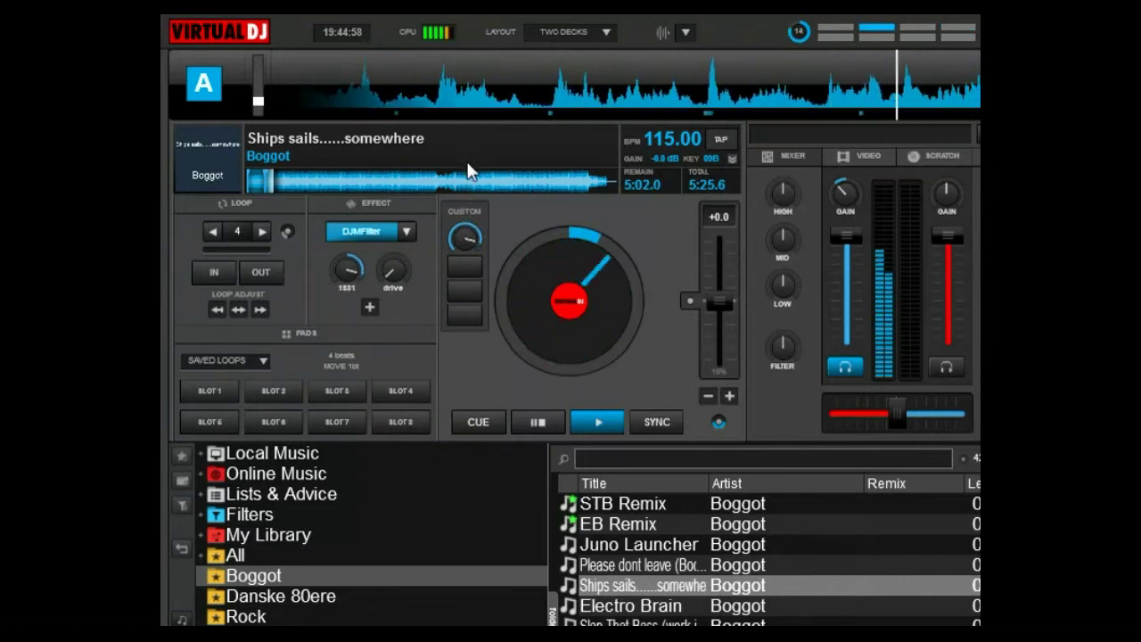
left_click(461, 238)
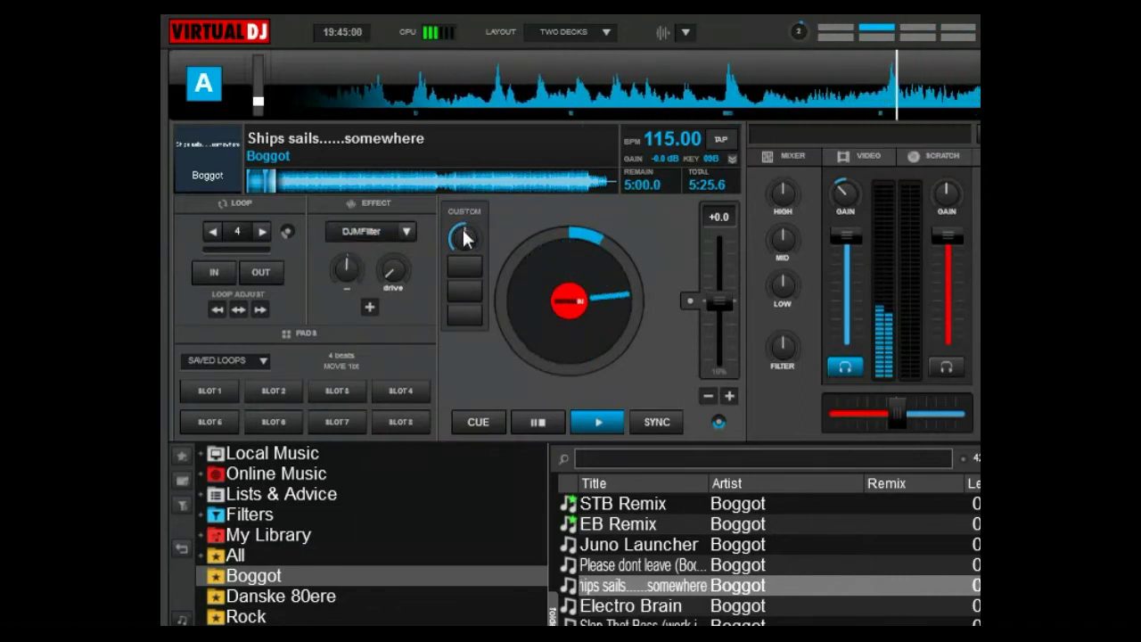
mouse_move(464, 237)
left_mouse_down()
mouse_move(461, 301)
mouse_move(461, 231)
left_mouse_up()
left_click(461, 231)
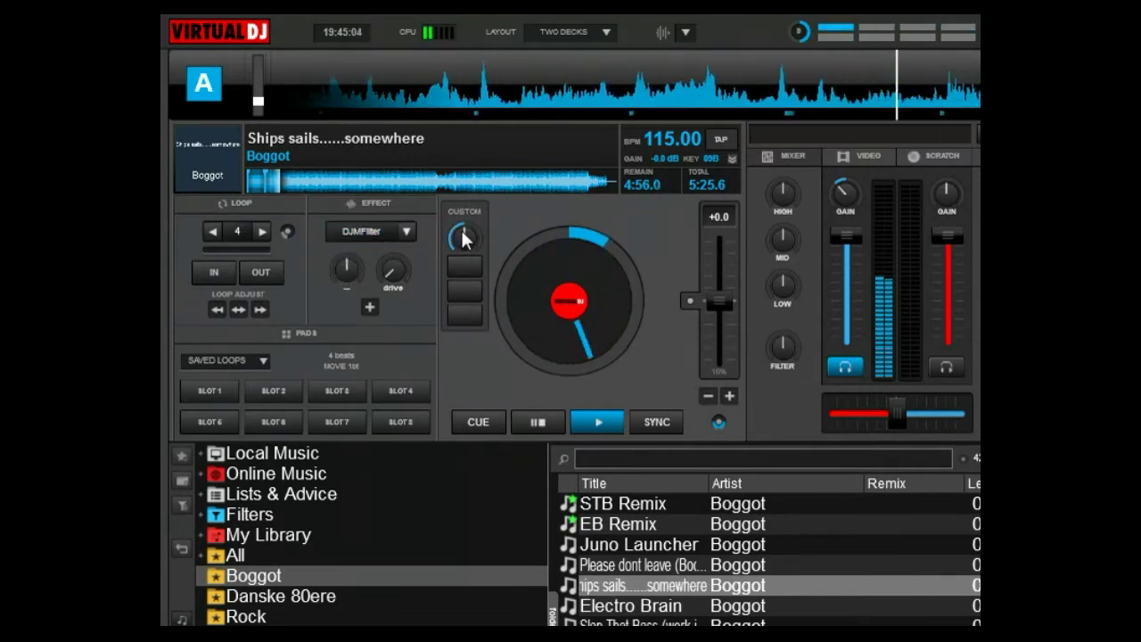
left_click(461, 234)
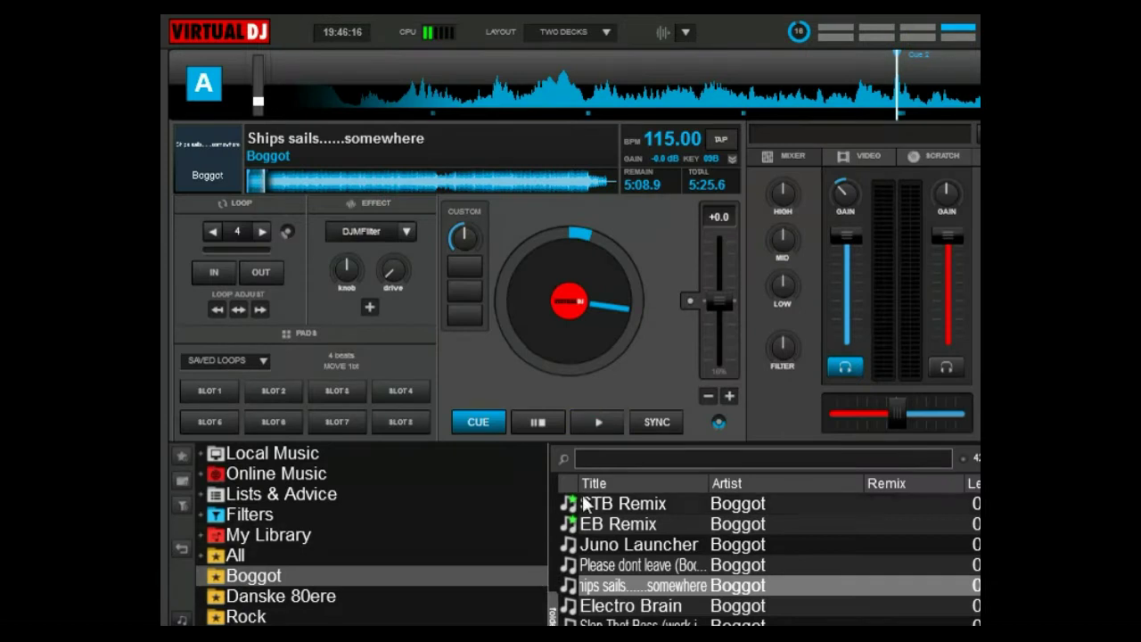
Play the track from the cue point and turn the custom knob slightly off centre to trigger DJMFilter.
left_click(601, 420)
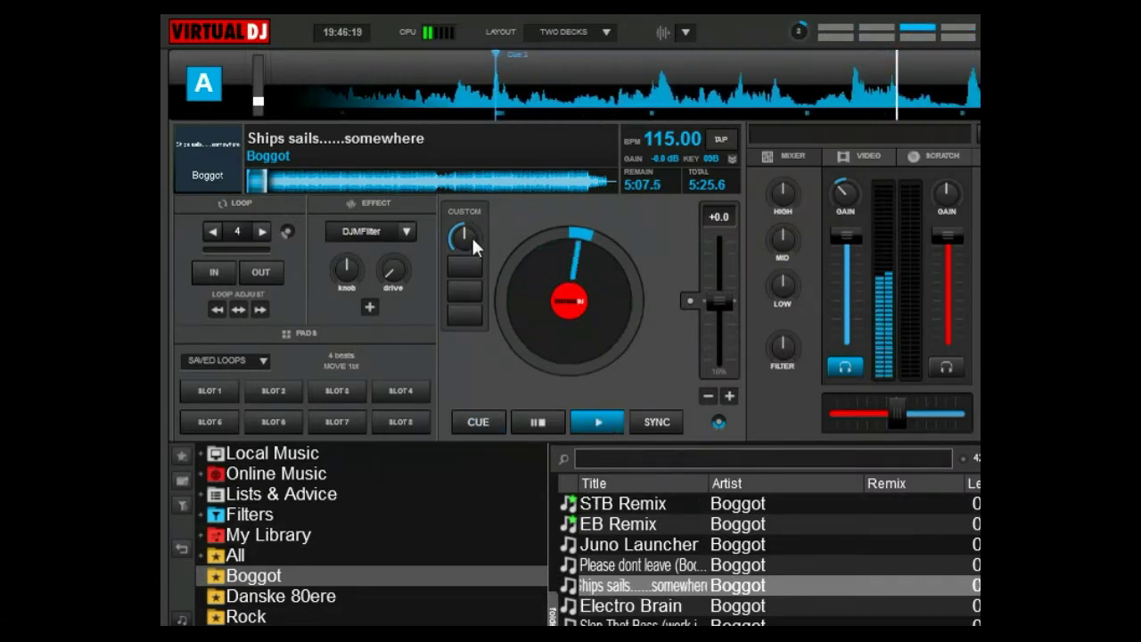
left_click(462, 264)
left_click_drag(463, 267, 444, 223)
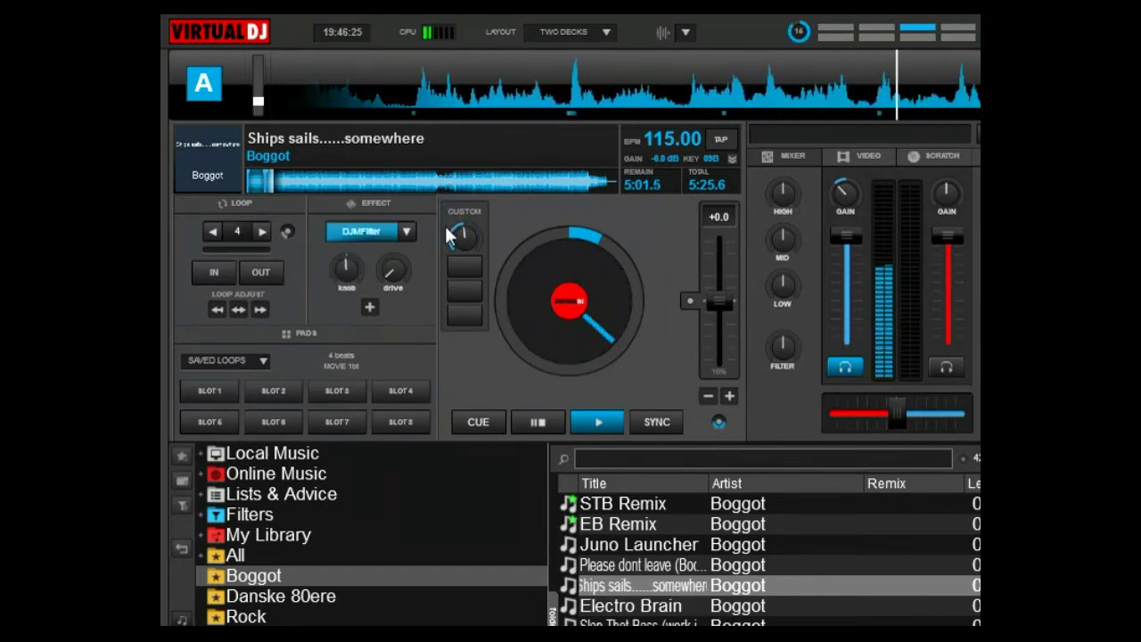
Switch deck A's effect to Flanger to test the custom knob with it, and return to DJMFilter before pausing the track.
left_click(407, 232)
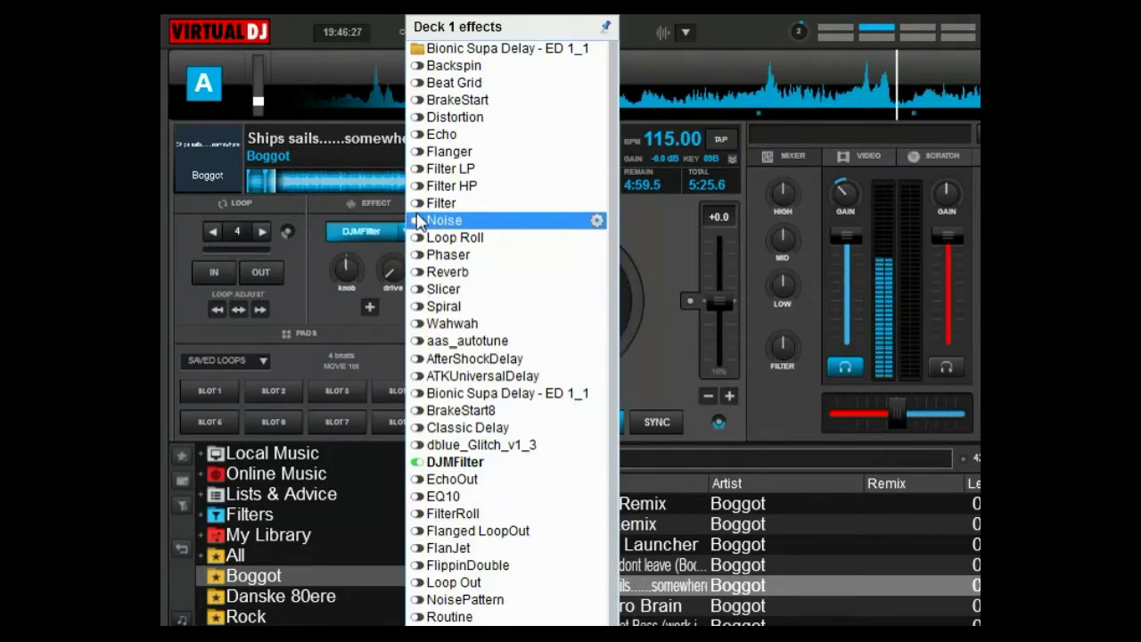
left_click(433, 150)
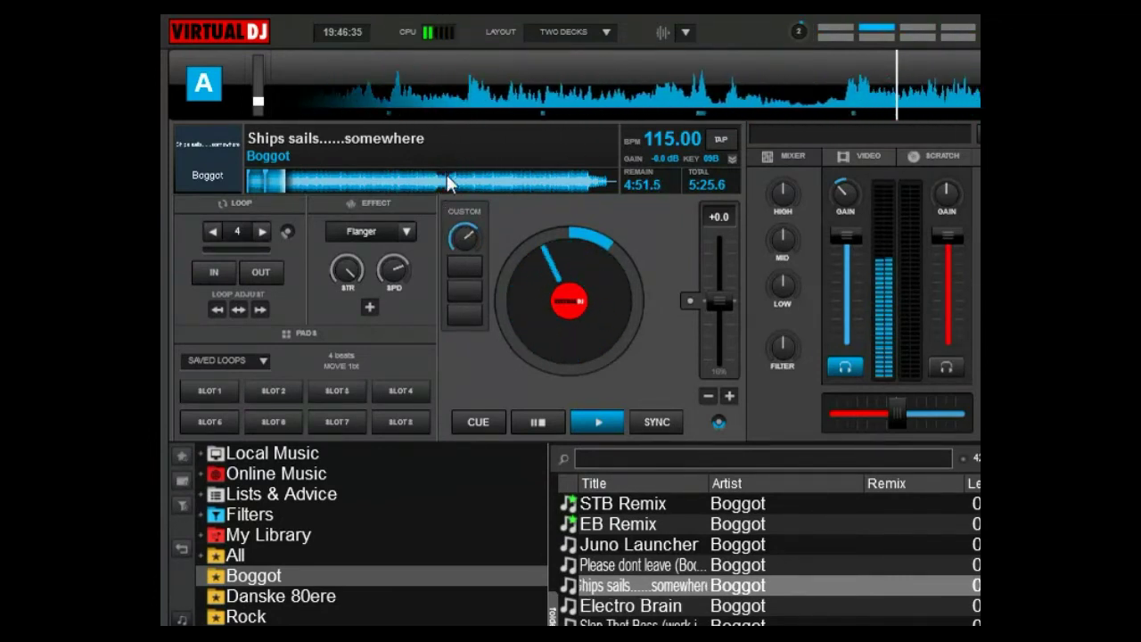
left_click(407, 231)
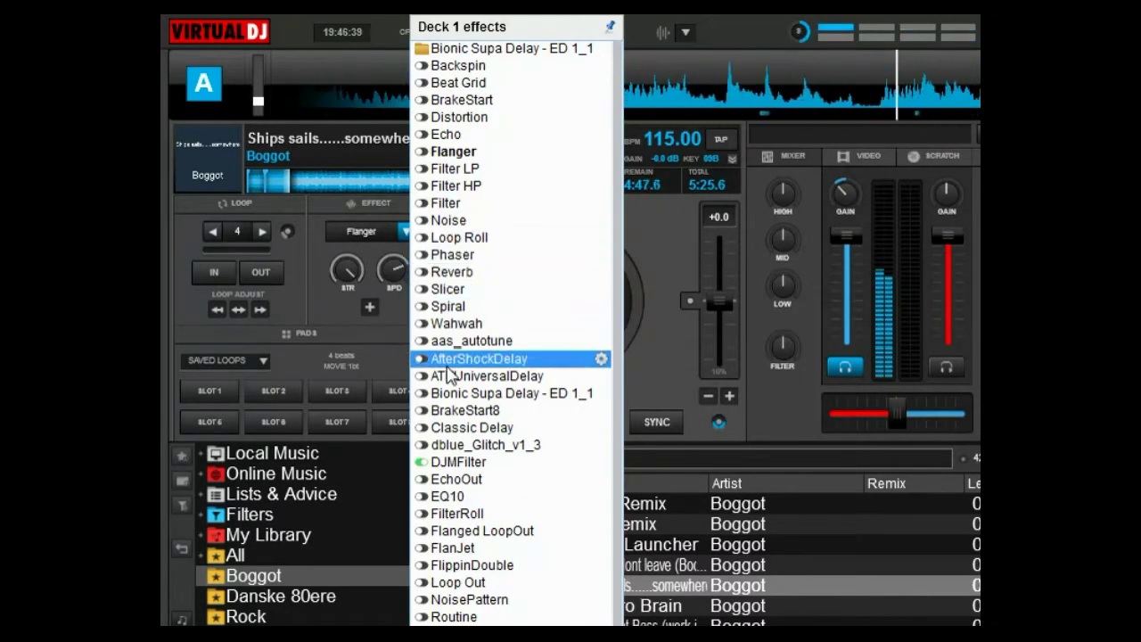
left_click(457, 462)
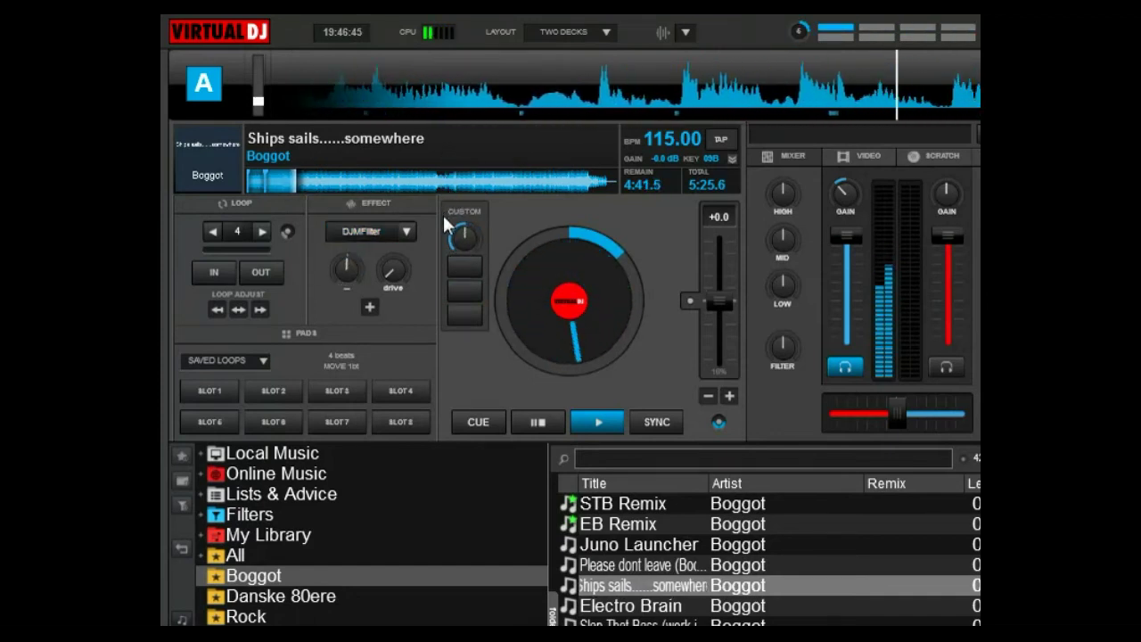
left_click(532, 416)
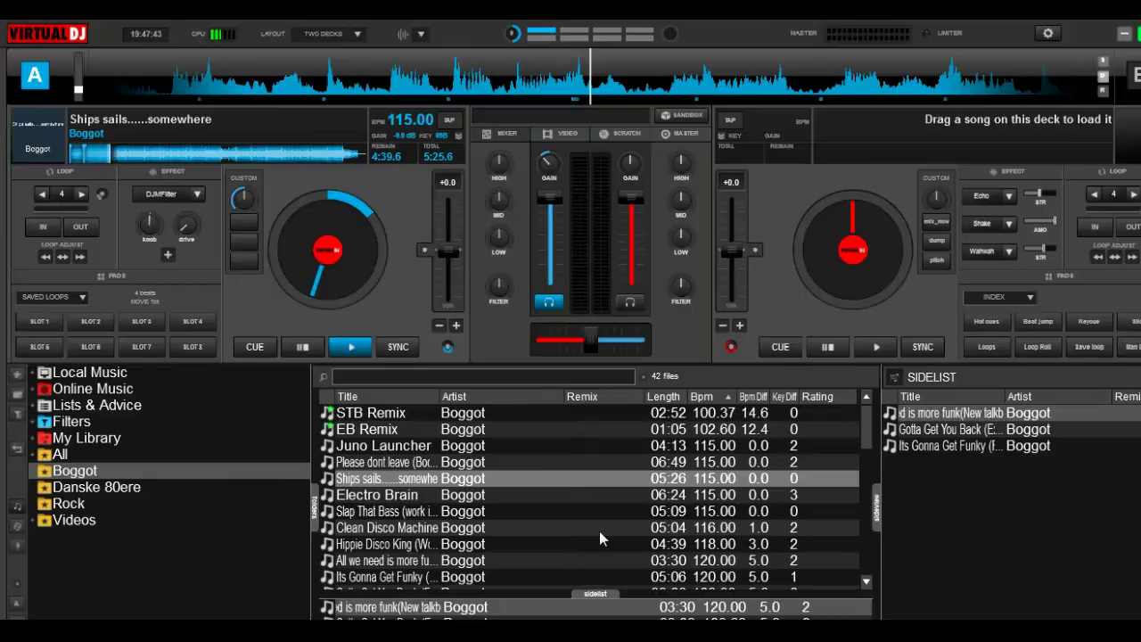
Export the Default skin from the graphical interface settings as a full skin zip.
left_click(1048, 34)
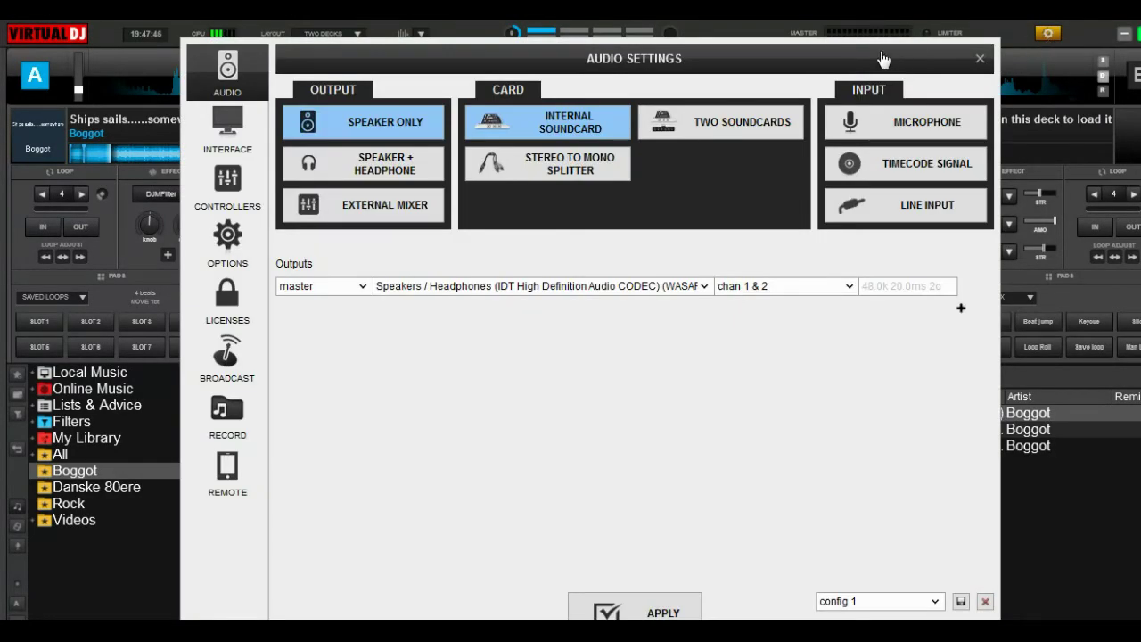
mouse_move(853, 61)
left_mouse_down()
mouse_move(854, 29)
mouse_move(856, 39)
left_mouse_up()
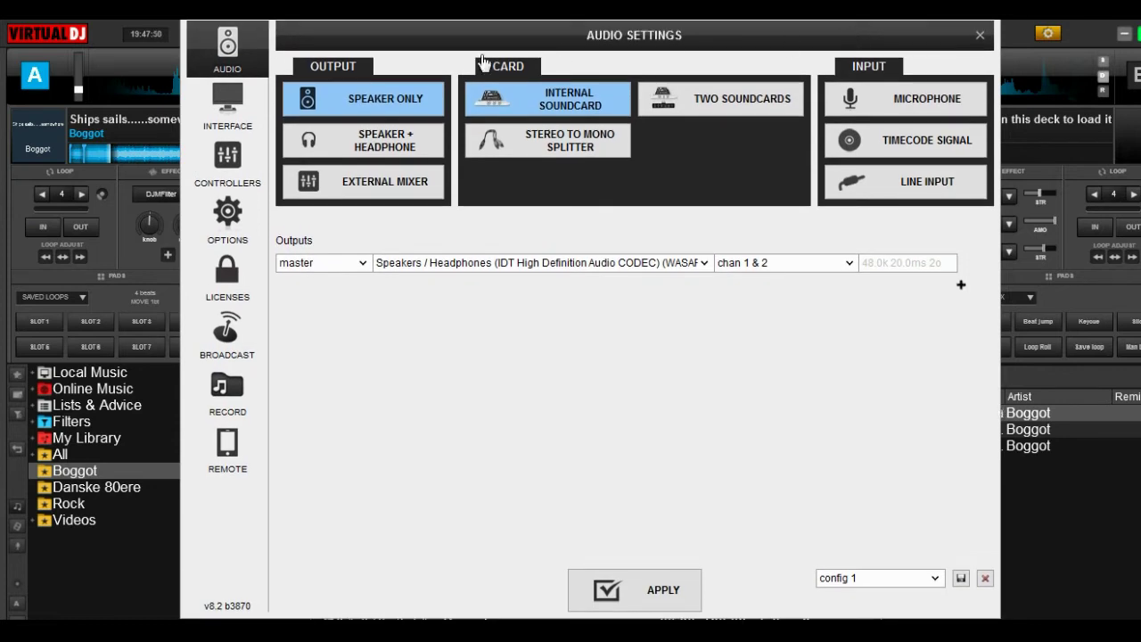
left_click(236, 108)
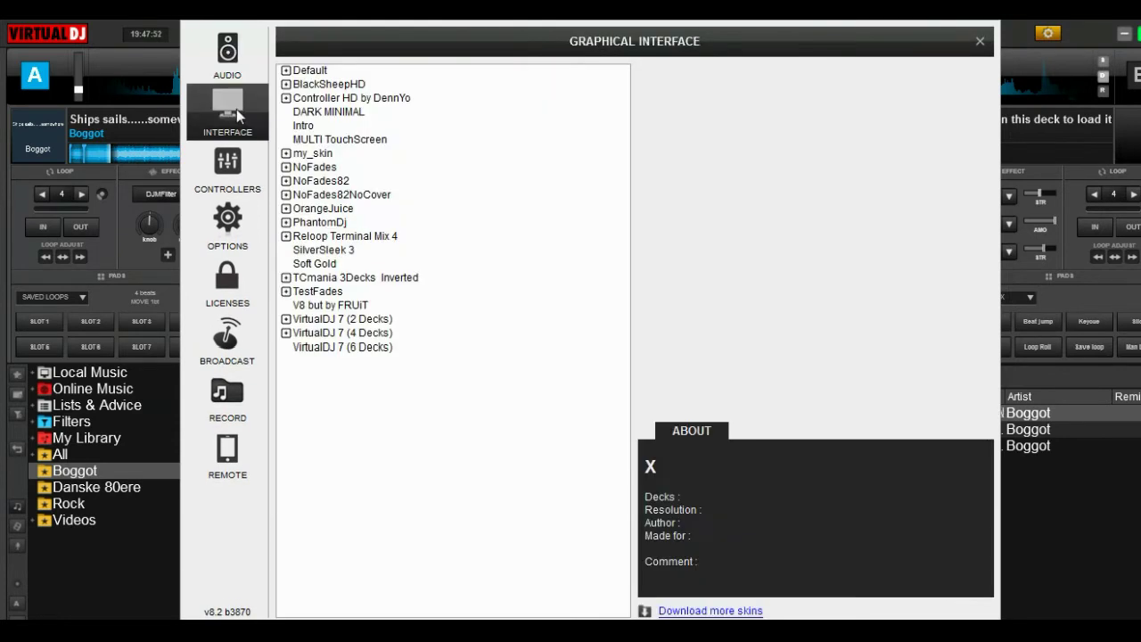
left_click(305, 71)
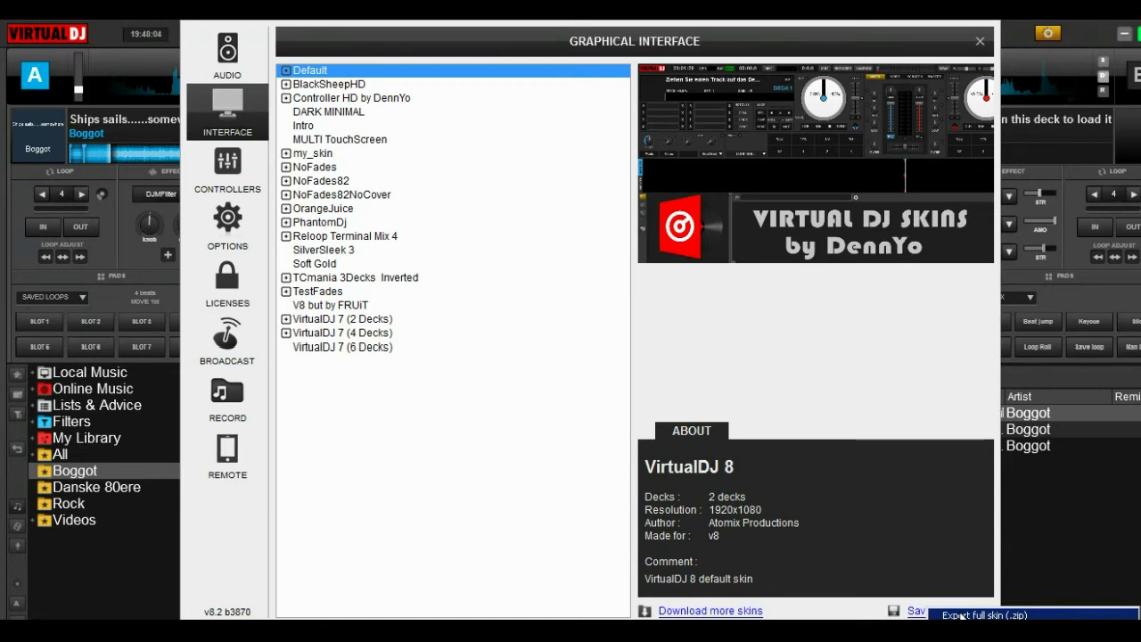
left_click(960, 615)
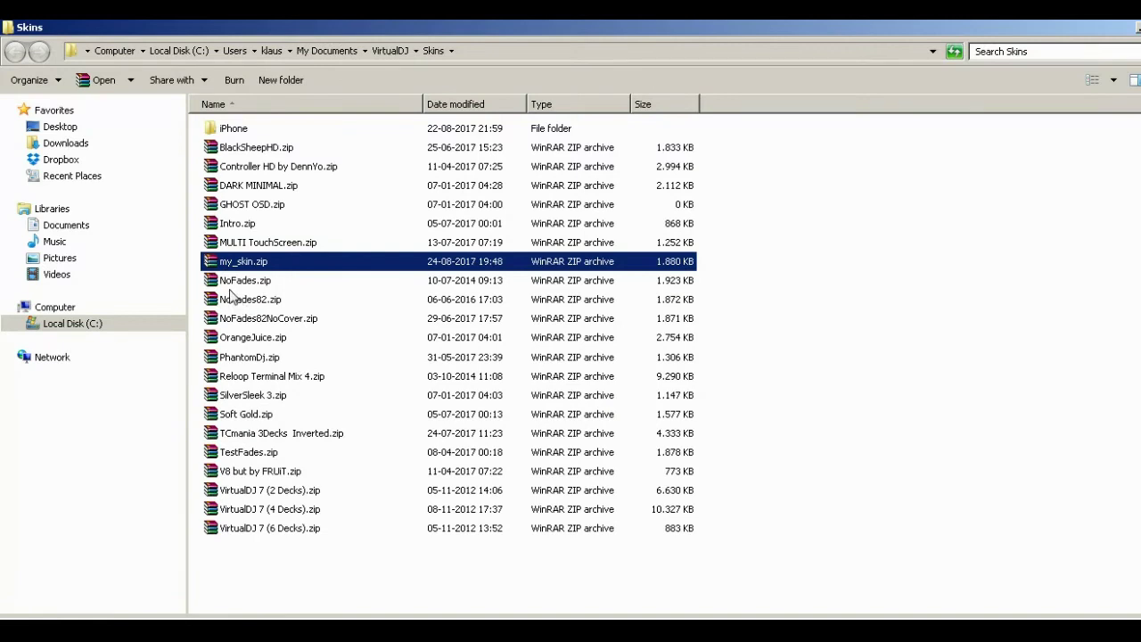
Extract 2 Decks.xml from my_skin.zip into the Skins folder and open the extracted file in Notepad.
double_click(221, 261)
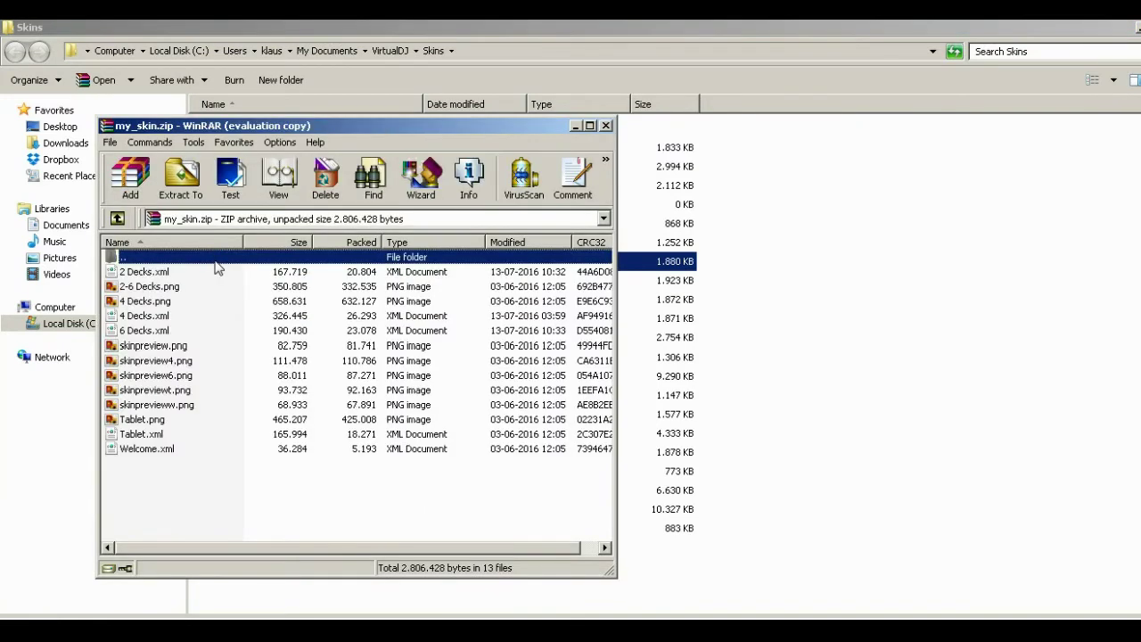
left_click_drag(165, 273, 686, 570)
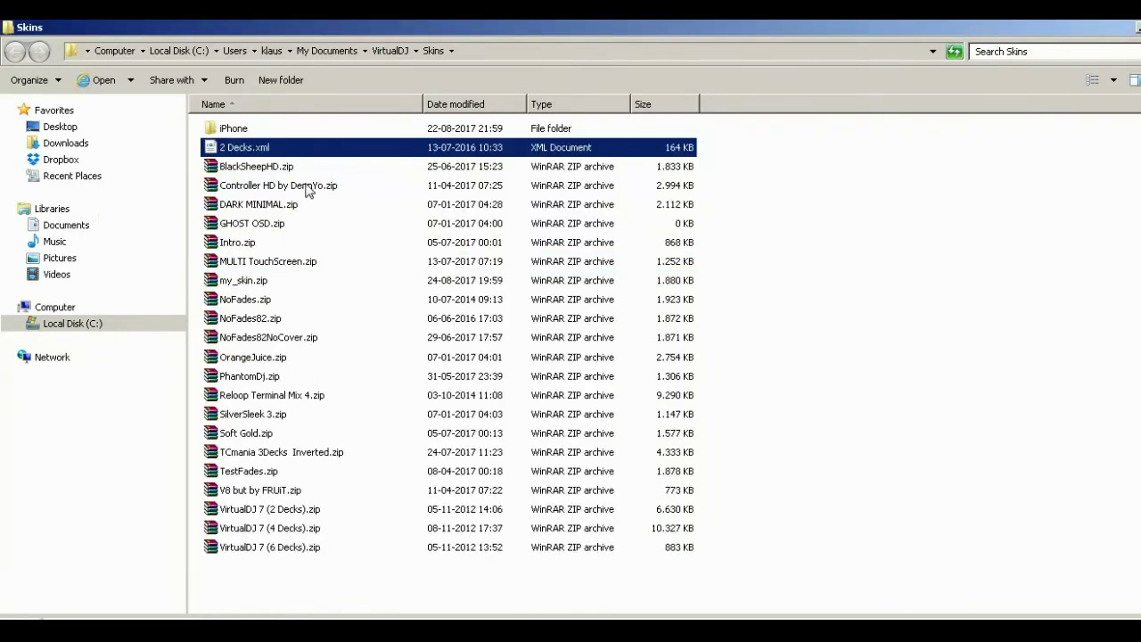
right_click(265, 152)
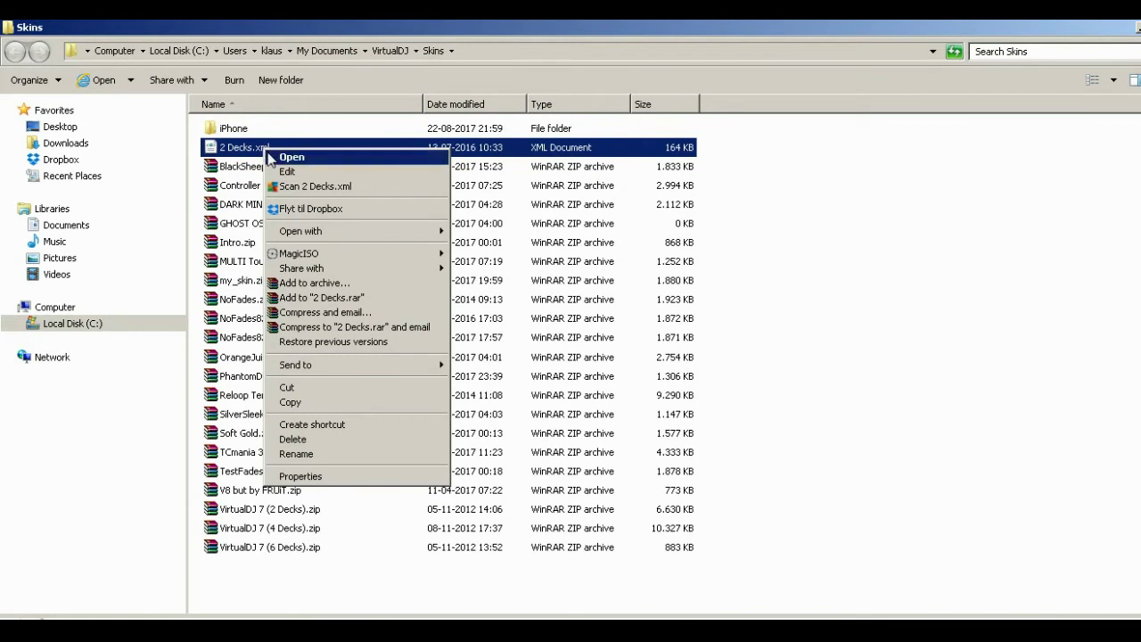
mouse_move(376, 234)
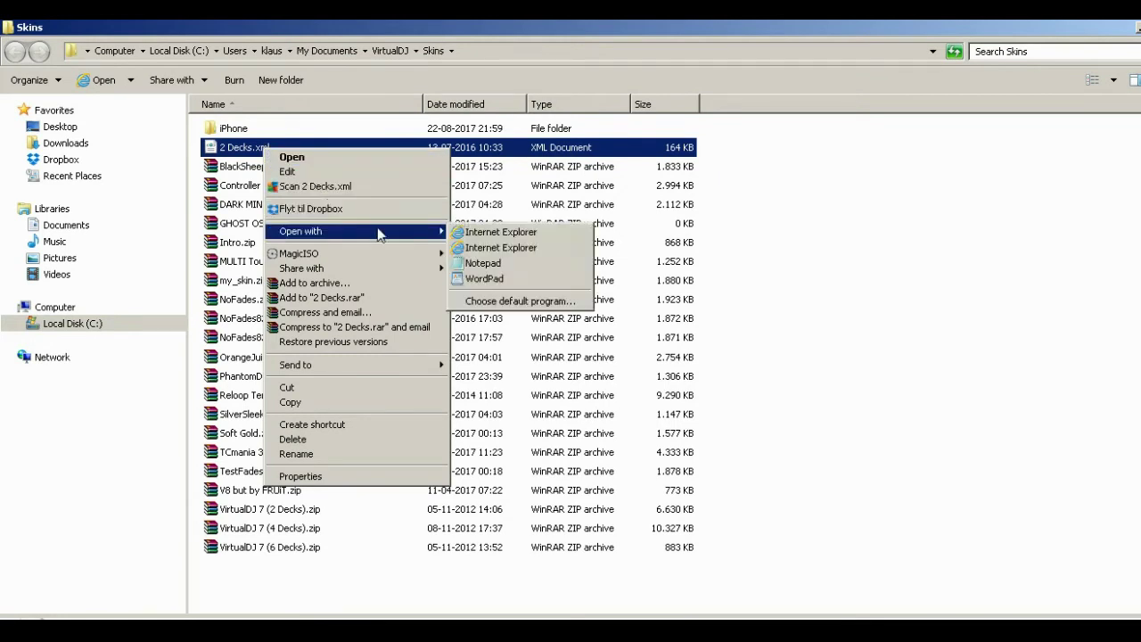
left_click(473, 263)
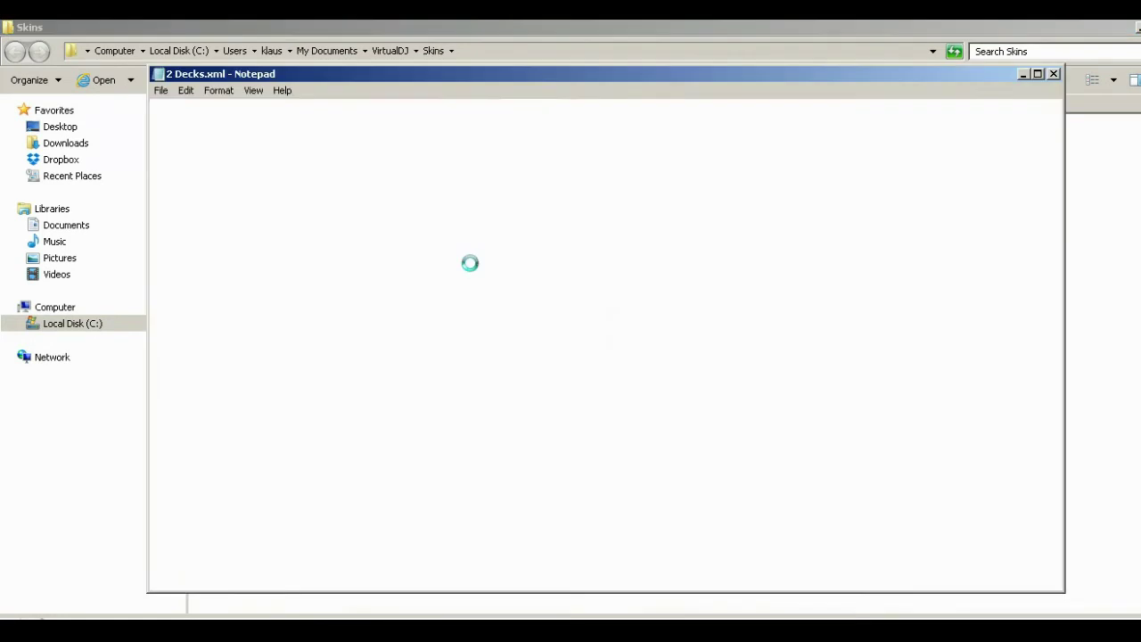
Find "filter" in 2 Decks.xml and replace the first filter slider's action with the param_greater 52% / param_smaller 48% DJMFilter script.
key("ctrl+f")
type("filter")
key("Return")
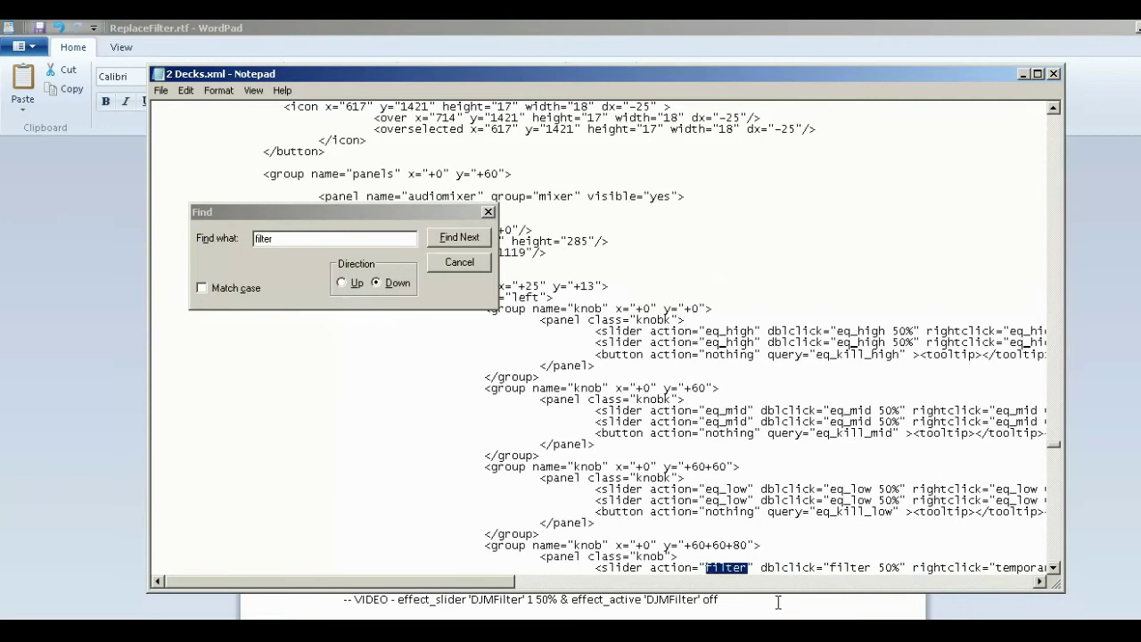
type("effect_active 'DJMFilter' on : effect_slider 'DJMFilter' 1 & effect_active 'DJMFilter' off")
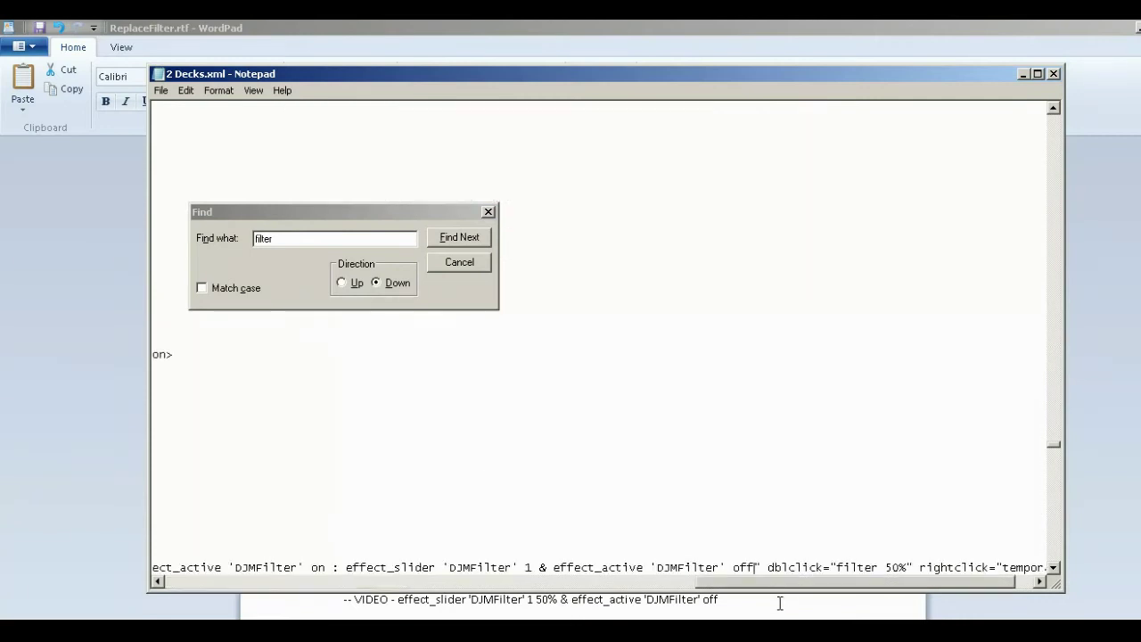
Replace the "filter" action of the second slider in the same knob panel with the same param_greater 52% / param_smaller 48% DJMFilter script.
left_click_drag(788, 590, 393, 584)
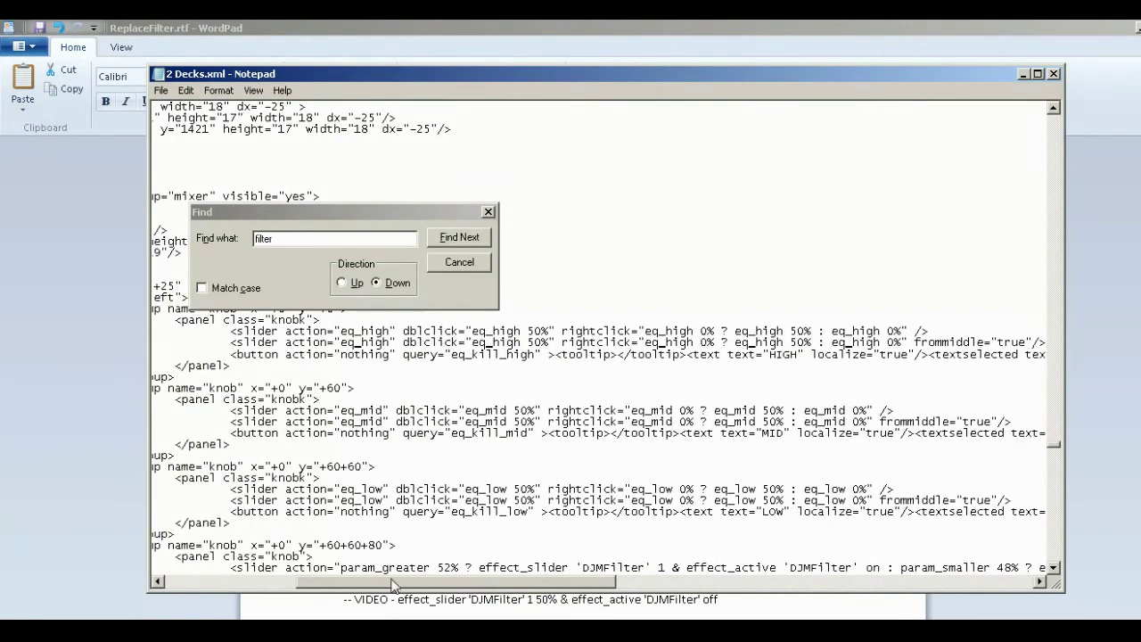
scroll(390, 568, "down", 1)
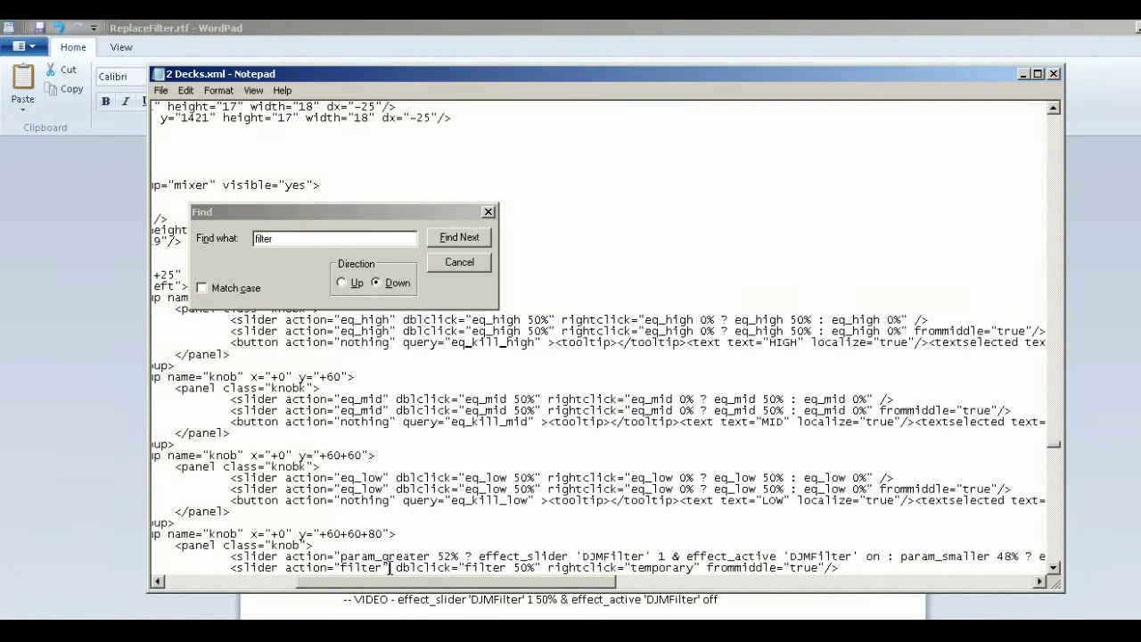
key("shift+Left")
key("shift+Left")
key("shift+Left")
key("shift+Left")
key("shift+Left")
key("shift+Left")
type("param_greater 52% ? effect_slider 'DJMFilter' 1 & effect_active 'DJMFilter' on : param_smaller 48% ? effect_slider 'DJMFilter' 1 & effect_active 'DJMFilter' on : effect_slider 'DJMFilter' 1 & effect_active 'DJMFilter' off")
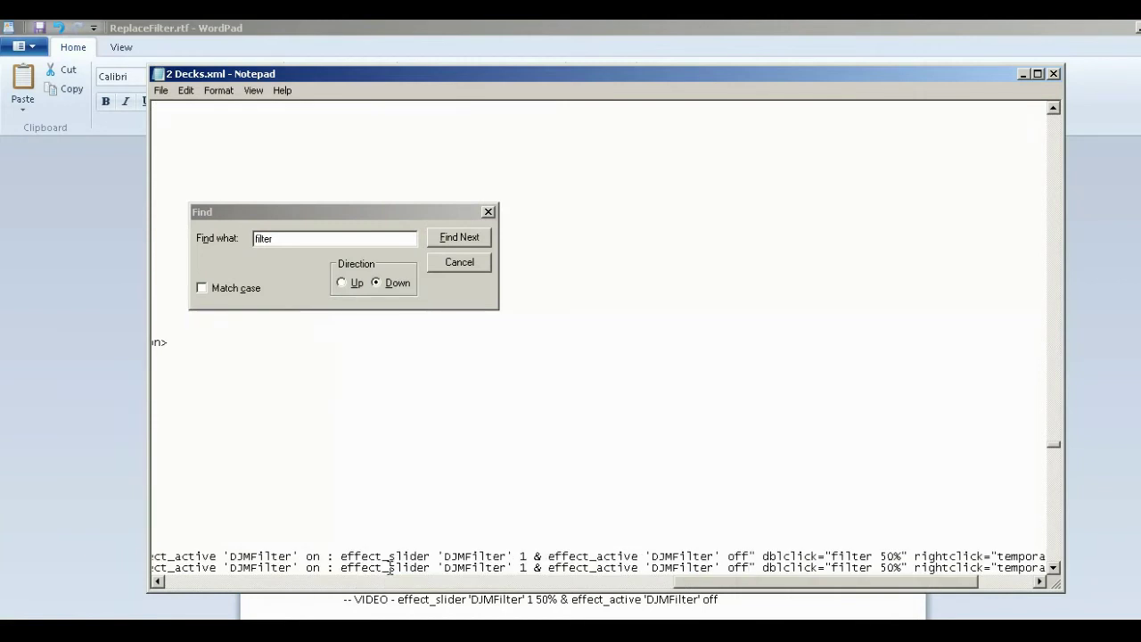